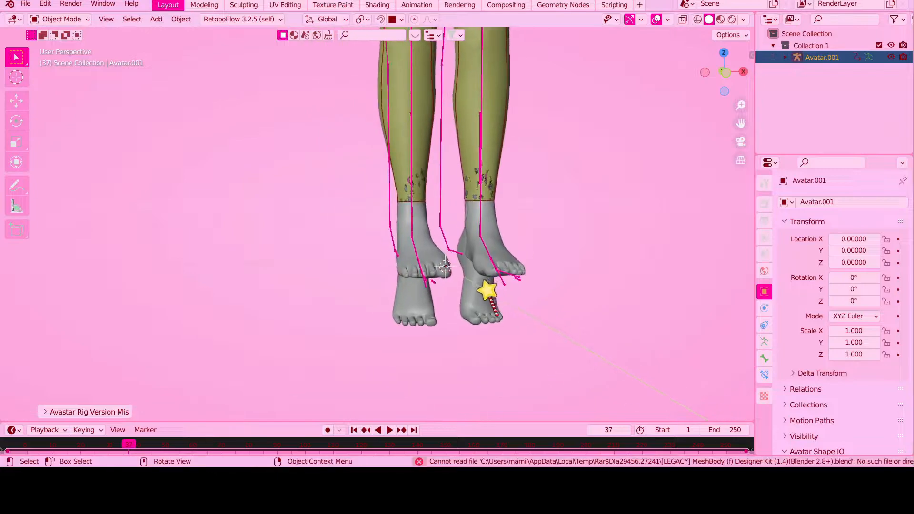
# - Expand the Avatar.001 rig and hide all its body meshes except BBL IMPRESSIONS BODY and BBL MPRESSIONS HIGH FEET
pyautogui.click(786, 57)
pyautogui.scroll(-4, 895, 124)
pyautogui.moveTo(757, 92); pyautogui.dragTo(612, 92)
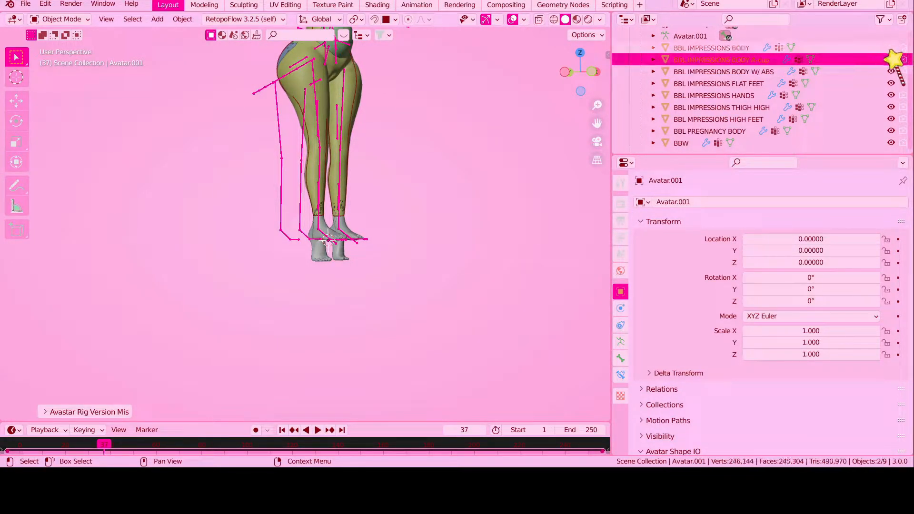
pyautogui.click(891, 59)
pyautogui.moveTo(890, 58); pyautogui.dragTo(891, 108)
pyautogui.click(890, 131)
pyautogui.click(891, 142)
pyautogui.scroll(6, 265, 227)
pyautogui.moveTo(265, 227); pyautogui.dragTo(103, 243, button='middle')
pyautogui.scroll(-4, 108, 247)
pyautogui.scroll(-2, 110, 256)
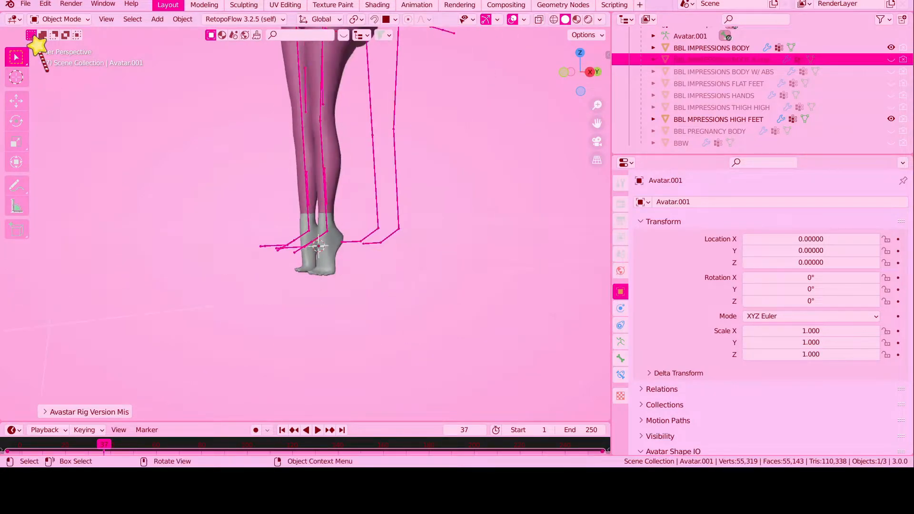
# - Import the CAKEDAY SHOE PAIR model and lower it along Z to -0.11306 onto the high feet
pyautogui.click(30, 6)
pyautogui.moveTo(59, 177)
pyautogui.hotkey('ctrl', 'v')
pyautogui.scroll(3, 332, 296)
pyautogui.moveTo(333, 295); pyautogui.dragTo(321, 304, button='middle')
pyautogui.scroll(1, 322, 303)
pyautogui.click(367, 237)
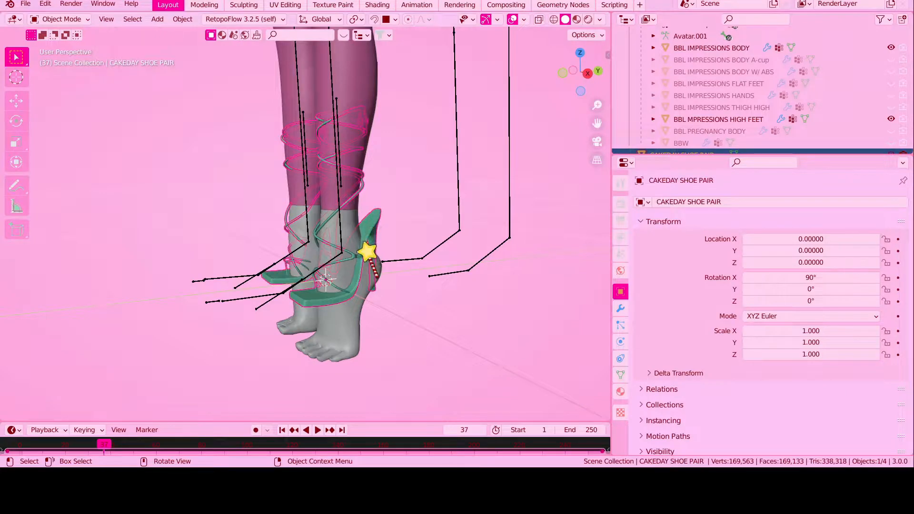
pyautogui.click(16, 101)
pyautogui.moveTo(326, 240); pyautogui.dragTo(326, 304)
# - Inspect the CAKEDAY SHOE PAIR's mesh density in Edit Mode and delete the shoe pair from the scene
pyautogui.press('Tab')
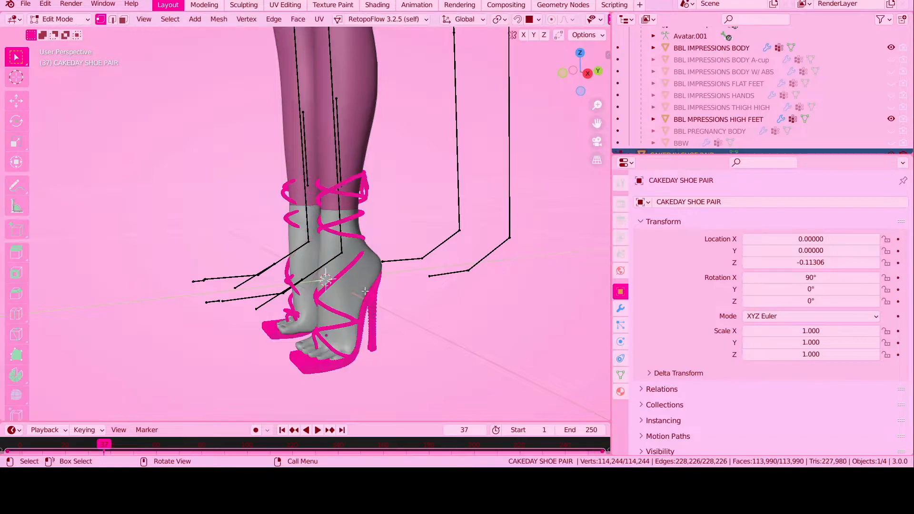
pyautogui.click(441, 286)
pyautogui.scroll(3, 437, 299)
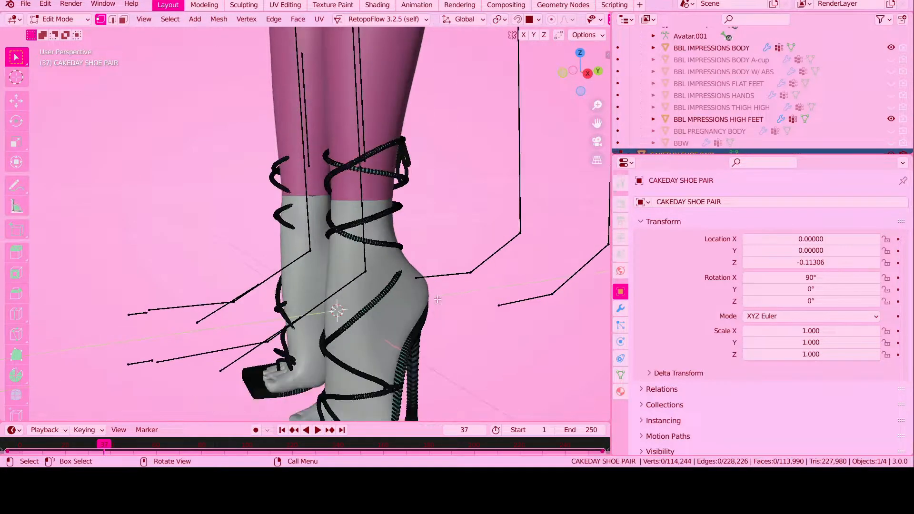
pyautogui.press('Tab')
pyautogui.scroll(-5, 438, 309)
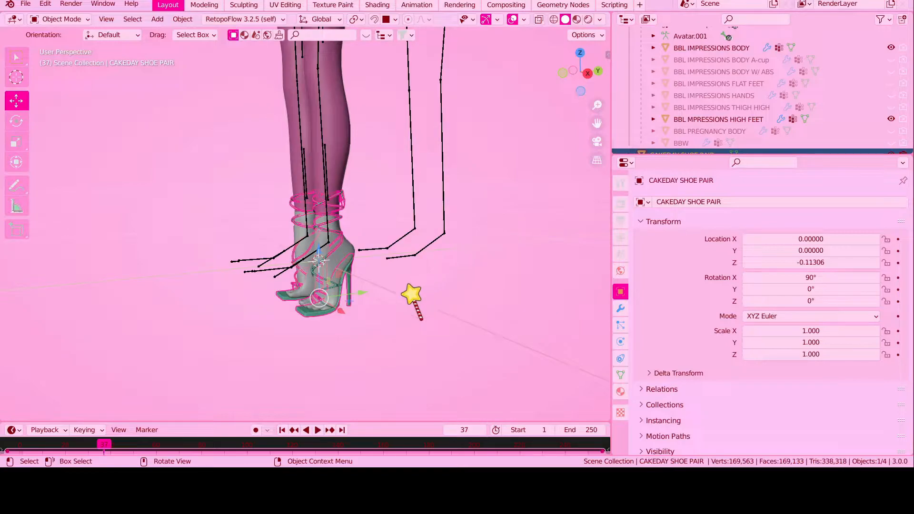
pyautogui.rightClick(405, 286)
pyautogui.click(376, 431)
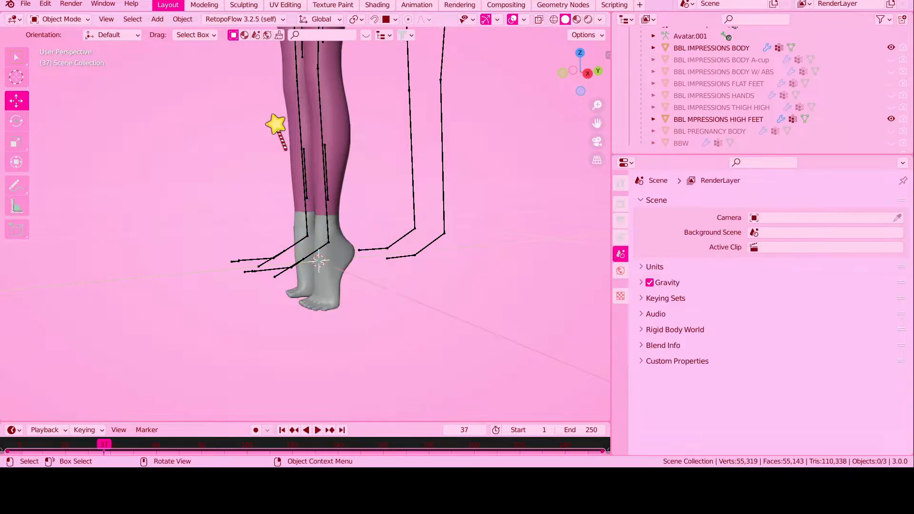
# - Import the cozy cake day shoe model and position it under the feet at Y 0.02368 and Z -0.12526
pyautogui.click(26, 4)
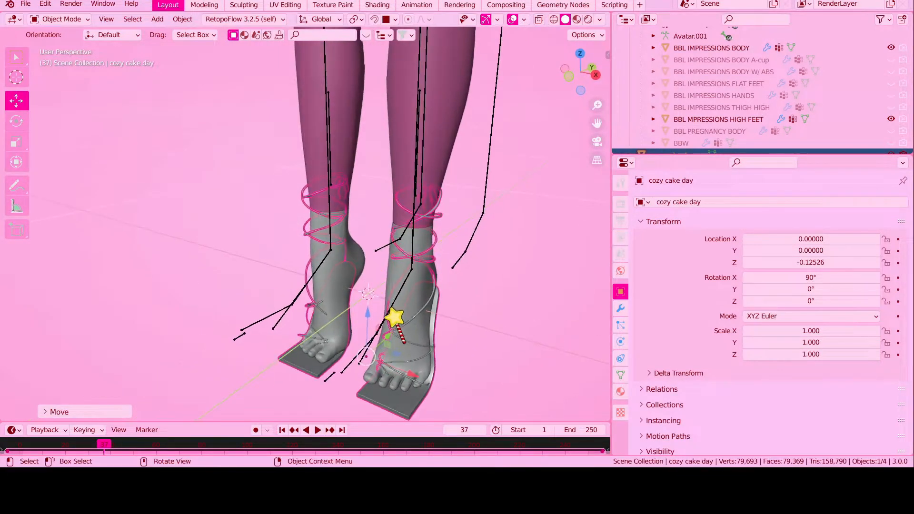
pyautogui.moveTo(387, 336); pyautogui.dragTo(394, 328)
pyautogui.moveTo(394, 328); pyautogui.dragTo(399, 299, button='middle')
pyautogui.scroll(-1, 459, 326)
pyautogui.scroll(-1, 457, 325)
# - Move the cozy cake day shoes along X to -0.39210, clear of the avatar's legs
pyautogui.press('g')
pyautogui.press('x')
pyautogui.click(216, 323)
# - In Edit Mode, select all vertices of the shoe farther from the legs, using X-ray for the selection
pyautogui.press('Tab')
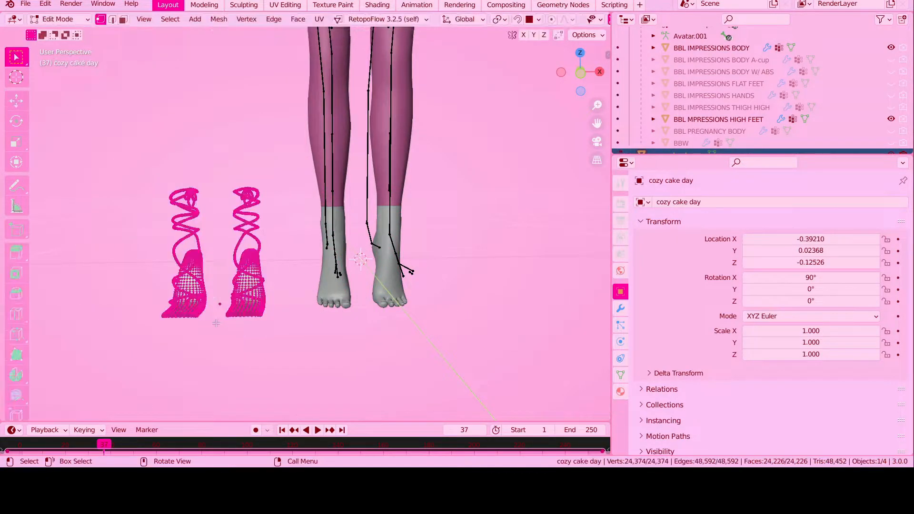
pyautogui.moveTo(104, 159); pyautogui.dragTo(178, 206)
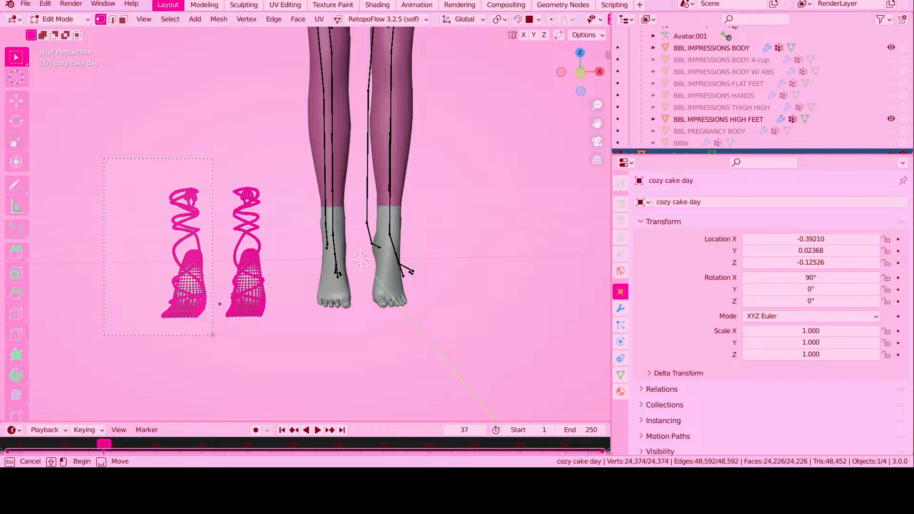
pyautogui.moveTo(212, 335); pyautogui.dragTo(213, 335)
pyautogui.moveTo(613, 45); pyautogui.dragTo(795, 45)
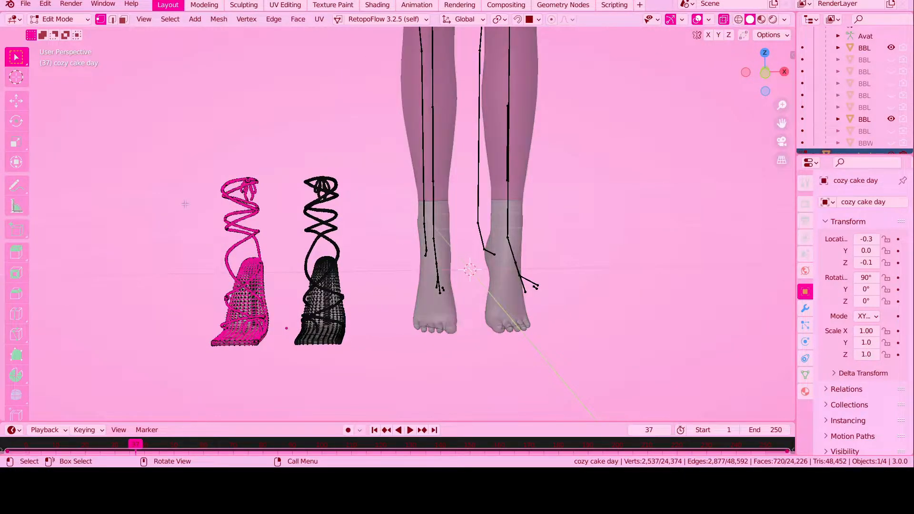
pyautogui.moveTo(178, 139); pyautogui.dragTo(276, 375)
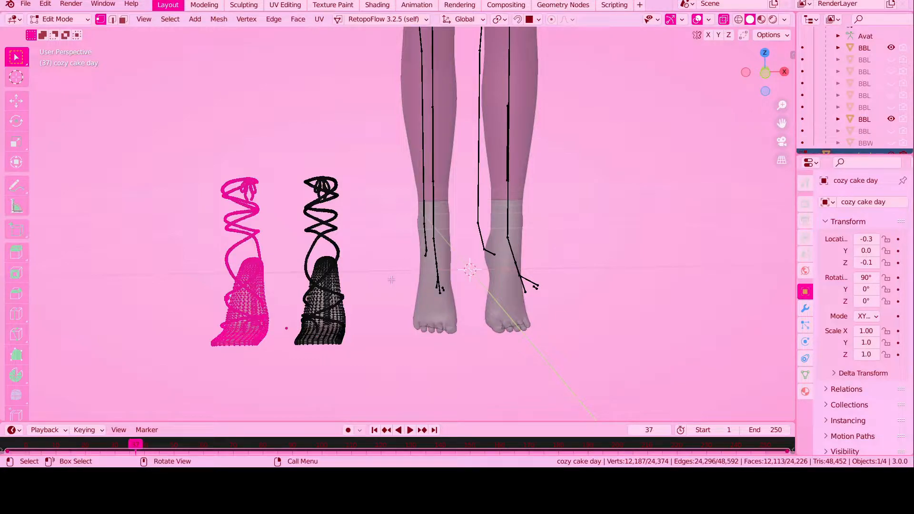
pyautogui.scroll(-1, 391, 279)
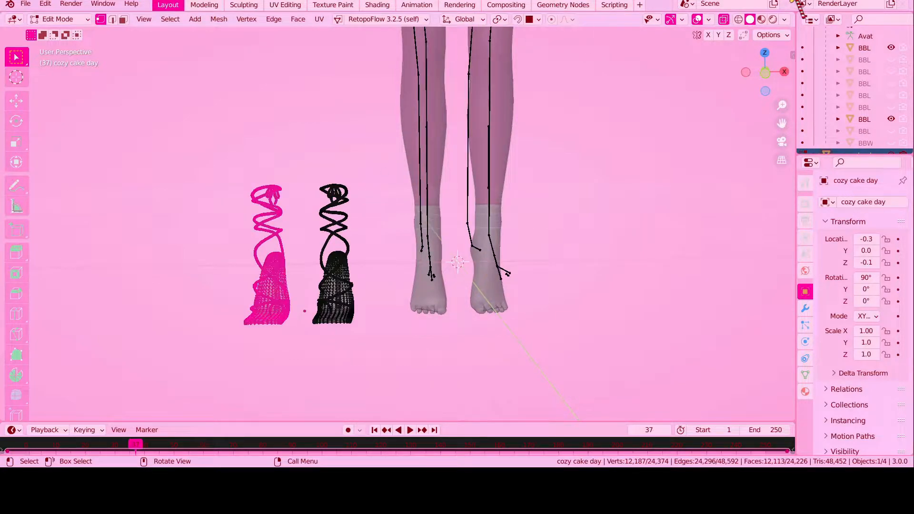
pyautogui.click(724, 20)
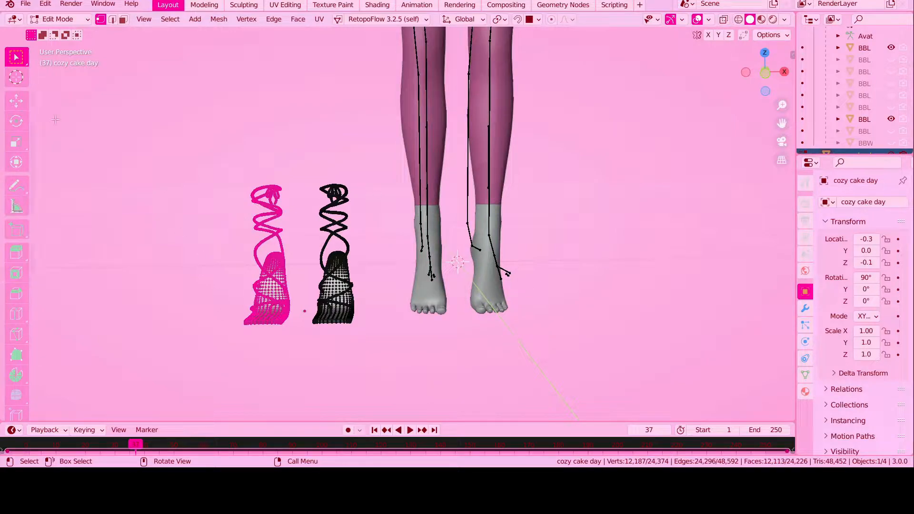
pyautogui.click(16, 100)
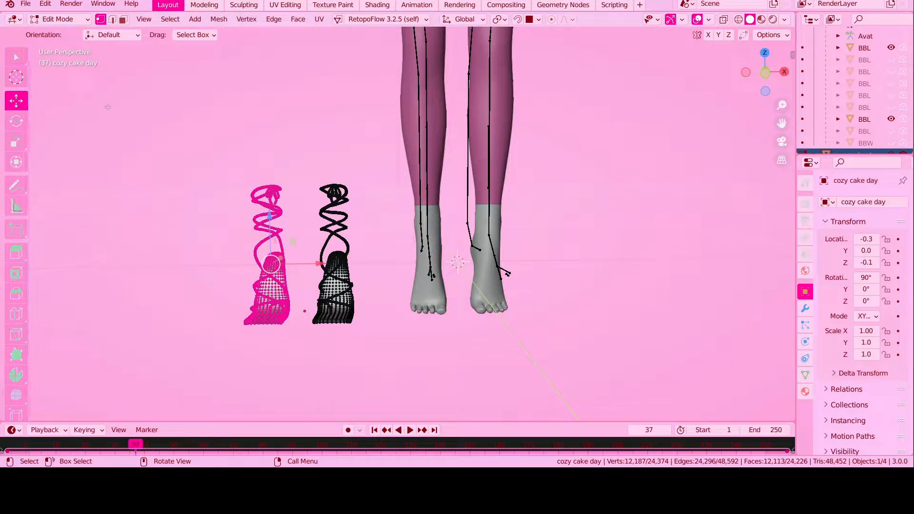
# - In Object Mode, move the shoes back along X to 0.00671 so they sit on the feet
pyautogui.click(71, 20)
pyautogui.click(75, 32)
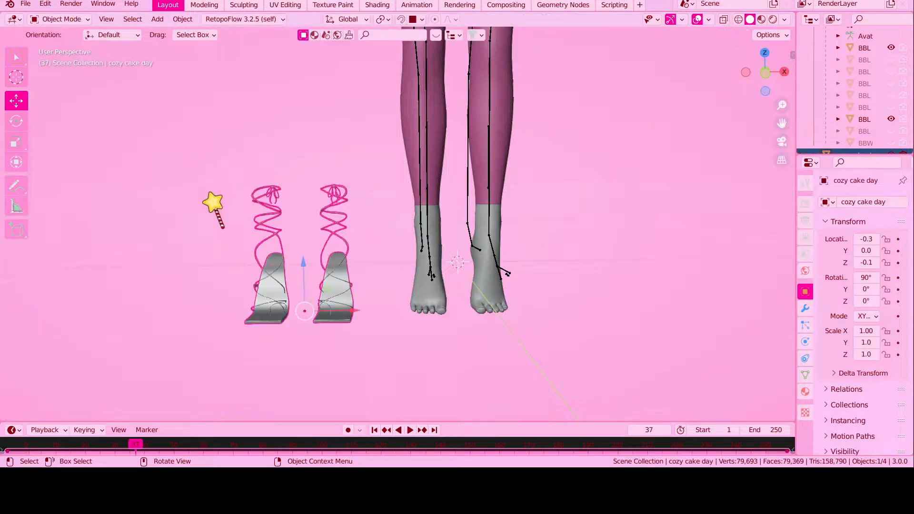
pyautogui.moveTo(352, 310); pyautogui.dragTo(495, 295)
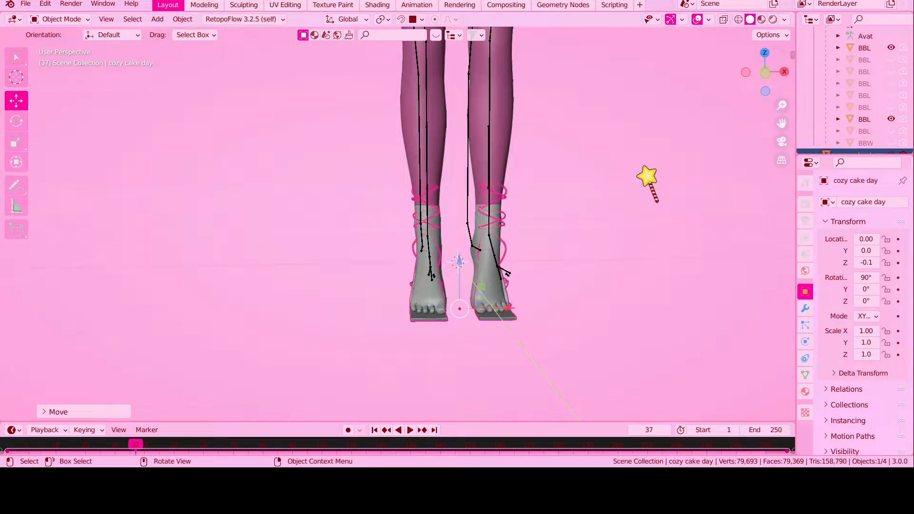
# - In Edit Mode, nudge the selected shoe sideways, upward and along Y to fit it around its foot
pyautogui.press('Tab')
pyautogui.moveTo(477, 261); pyautogui.dragTo(475, 264)
pyautogui.moveTo(412, 296); pyautogui.dragTo(412, 181, button='middle')
pyautogui.scroll(2, 352, 307)
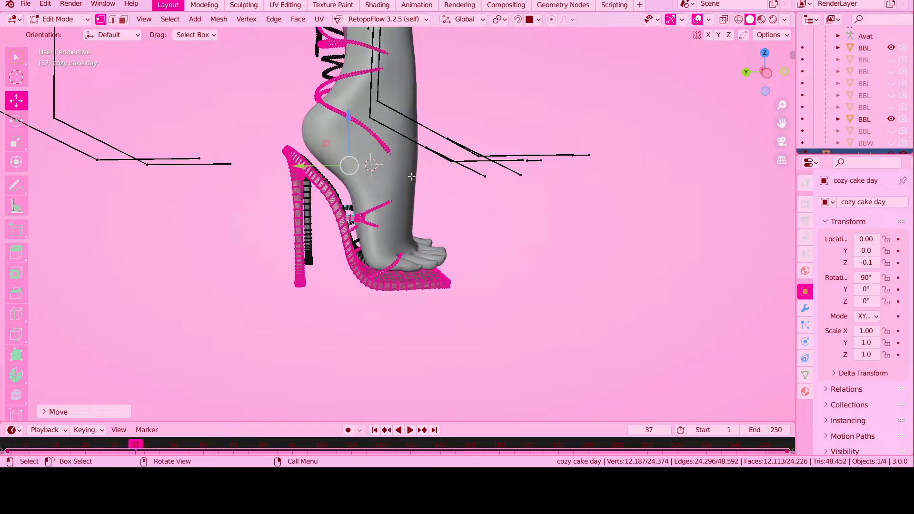
pyautogui.moveTo(348, 116); pyautogui.dragTo(348, 100)
pyautogui.moveTo(318, 151); pyautogui.dragTo(319, 150)
# - Widen the selected shoe slightly along the global X axis to match the foot's width
pyautogui.moveTo(319, 149); pyautogui.dragTo(288, 238, button='middle')
pyautogui.moveTo(16, 94); pyautogui.dragTo(456, 252, button='middle')
pyautogui.scroll(-2, 461, 258)
pyautogui.press('s')
pyautogui.press('x')
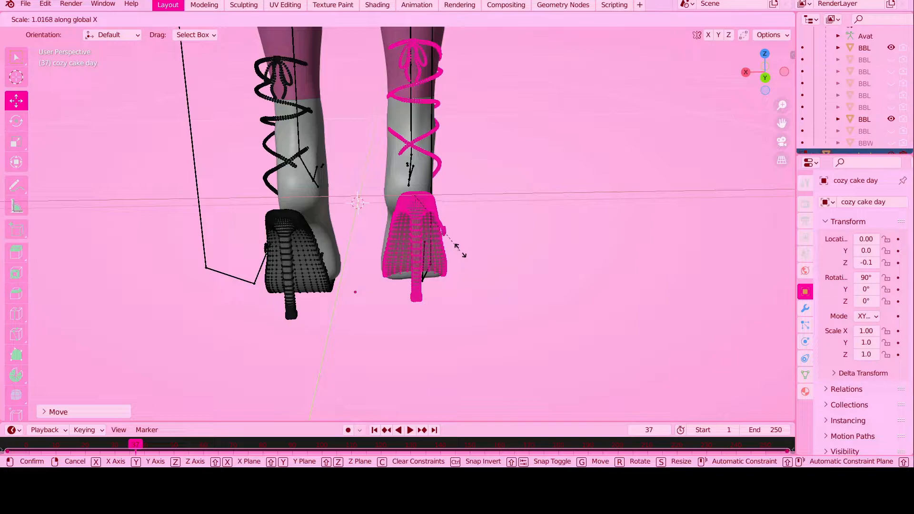
pyautogui.click(465, 248)
# - Fine-tune the widened shoe's position on the foot and return to Object Mode
pyautogui.moveTo(394, 196); pyautogui.dragTo(388, 196)
pyautogui.moveTo(388, 196); pyautogui.dragTo(280, 206, button='middle')
pyautogui.moveTo(362, 128); pyautogui.dragTo(361, 132)
pyautogui.moveTo(361, 133); pyautogui.dragTo(63, 257, button='middle')
pyautogui.click(59, 19)
pyautogui.click(62, 33)
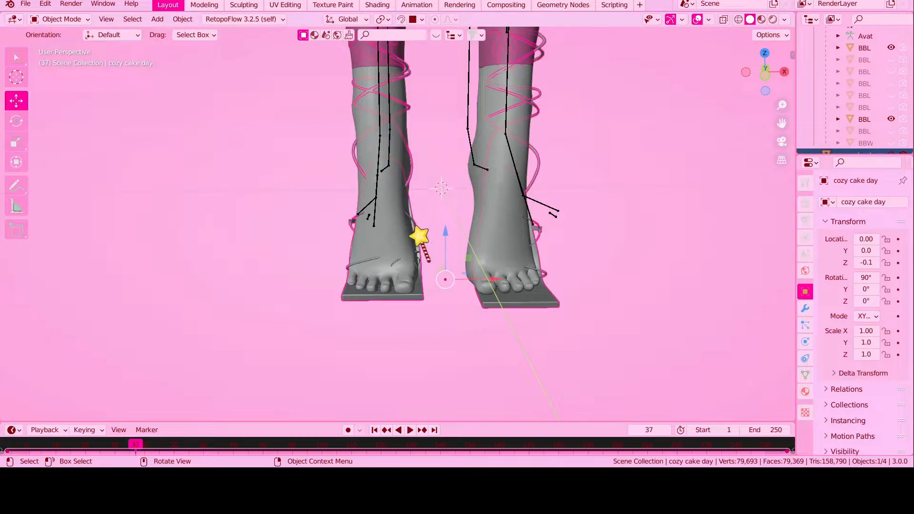
# - Separate the cozy cake day shoe mesh by material in Edit Mode
pyautogui.press('Tab')
pyautogui.scroll(-2, 598, 123)
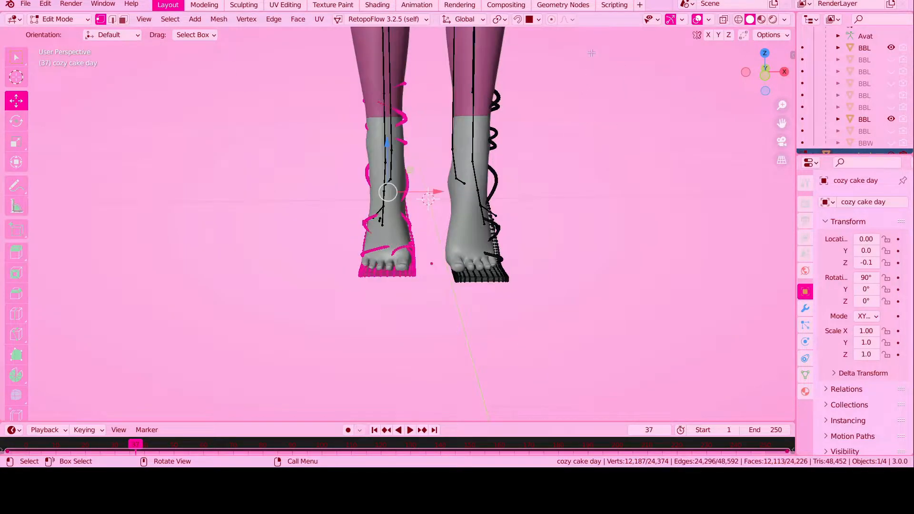
pyautogui.moveTo(574, 127); pyautogui.dragTo(430, 127, button='middle')
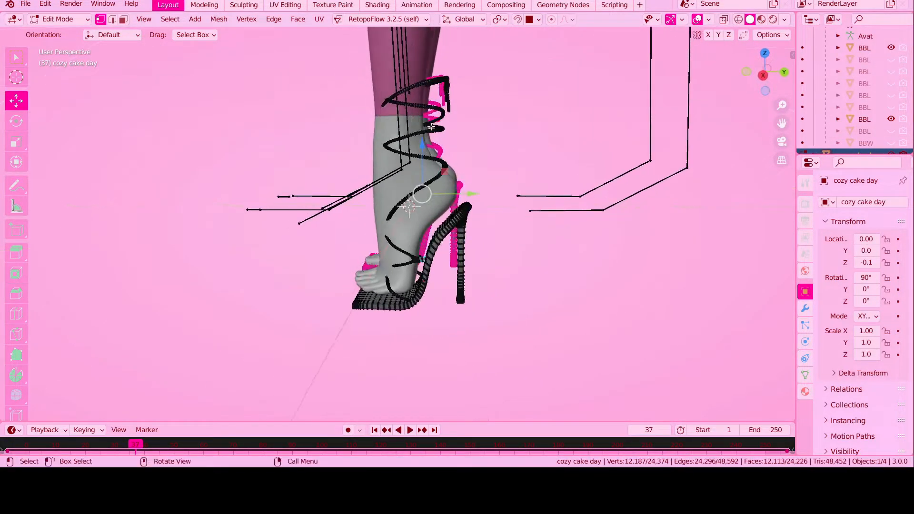
pyautogui.moveTo(161, 241); pyautogui.dragTo(389, 215, button='middle')
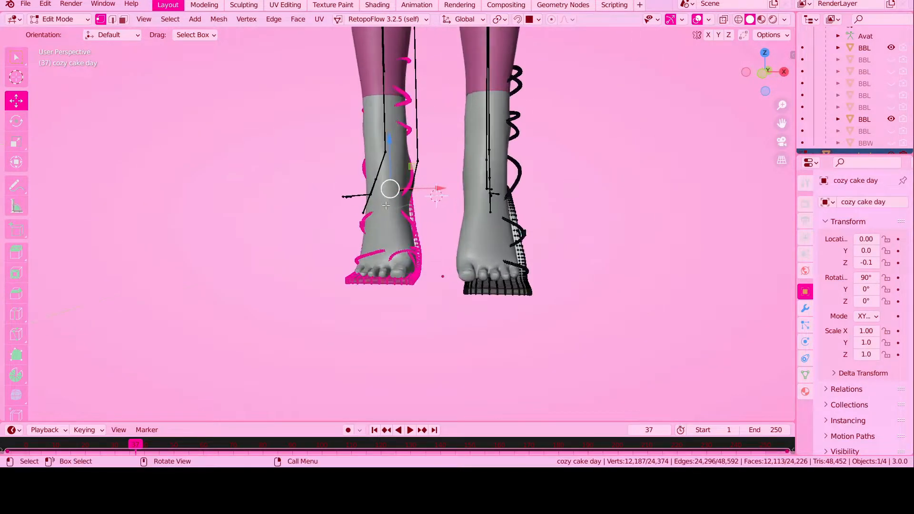
pyautogui.press('p')
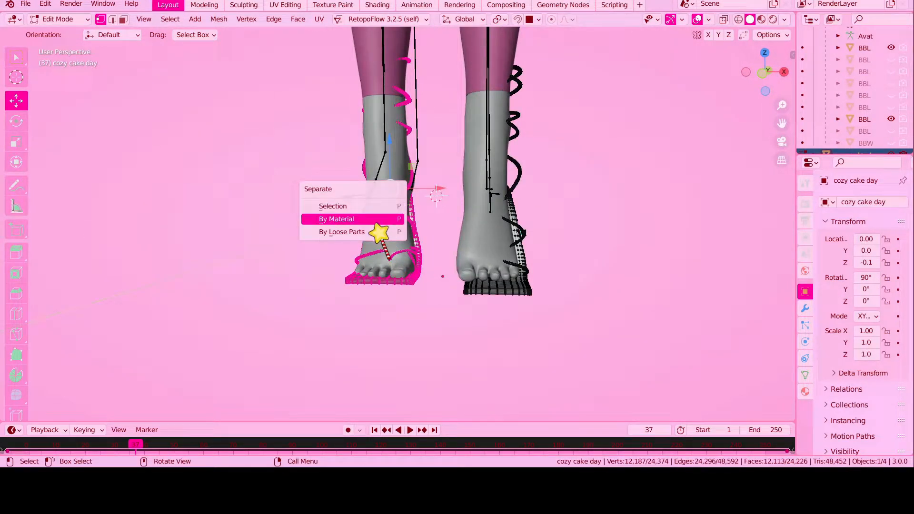
pyautogui.click(378, 219)
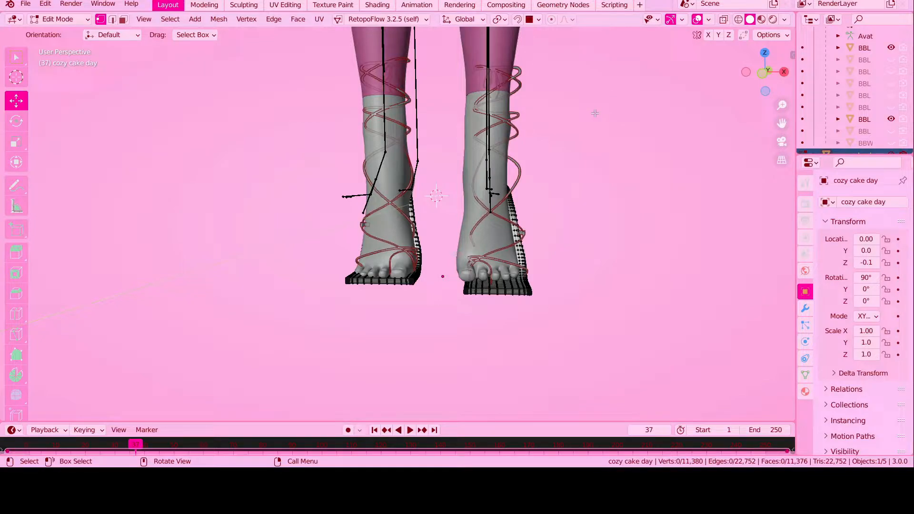
# - Examine the separated strap and sole pieces in Object Mode by selecting parts and viewing them around the feet
pyautogui.press('Tab')
pyautogui.click(522, 233)
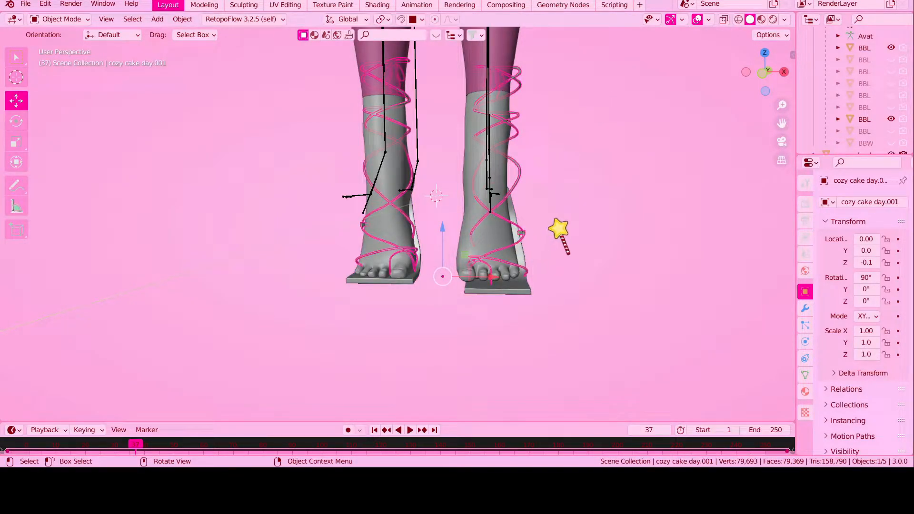
pyautogui.click(560, 226)
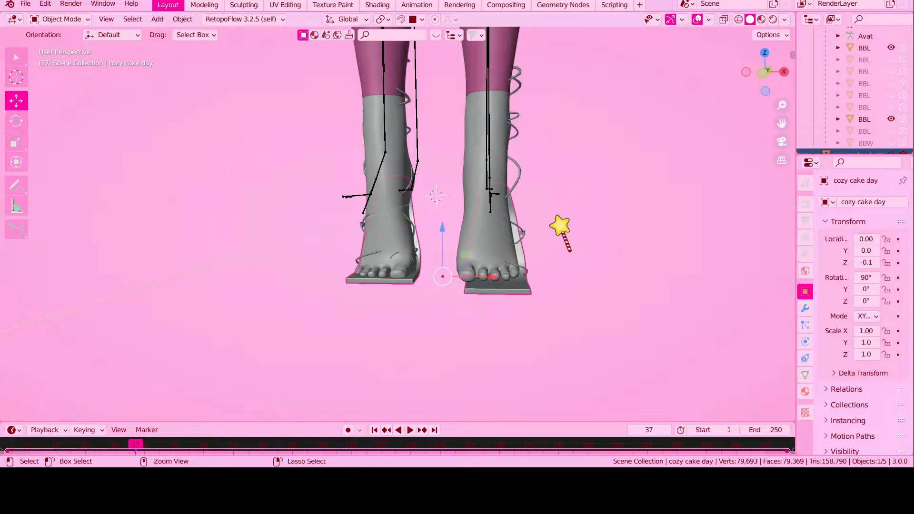
pyautogui.hotkey('ctrl', 'z')
pyautogui.click(532, 217)
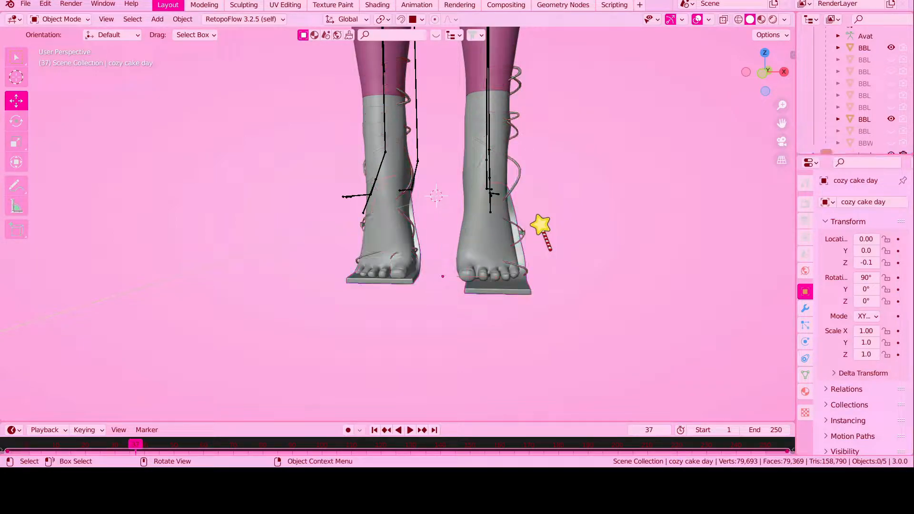
pyautogui.scroll(-2, 580, 153)
pyautogui.moveTo(580, 154); pyautogui.dragTo(540, 190, button='middle')
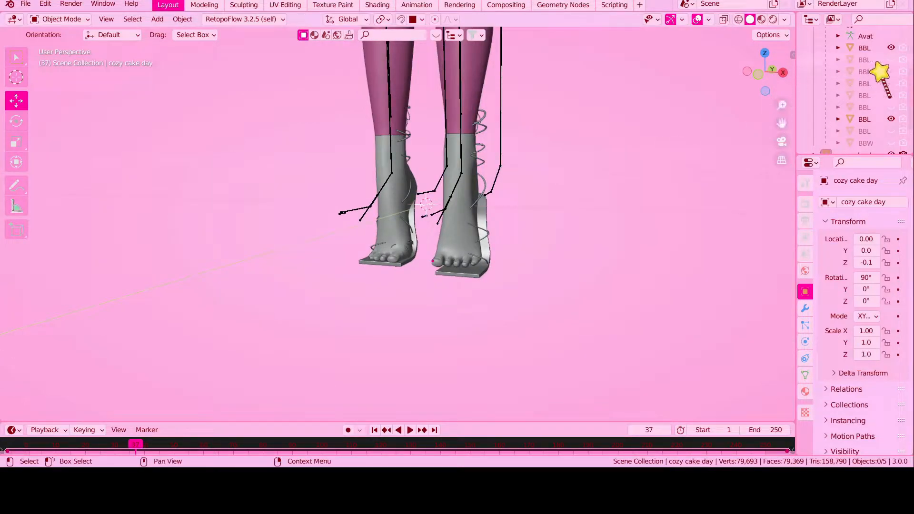
# - Hide the BBL MPRESSIONS HIGH FEET mesh and inspect the separated shoe soles in Edit and Object Mode
pyautogui.moveTo(796, 93); pyautogui.dragTo(621, 141)
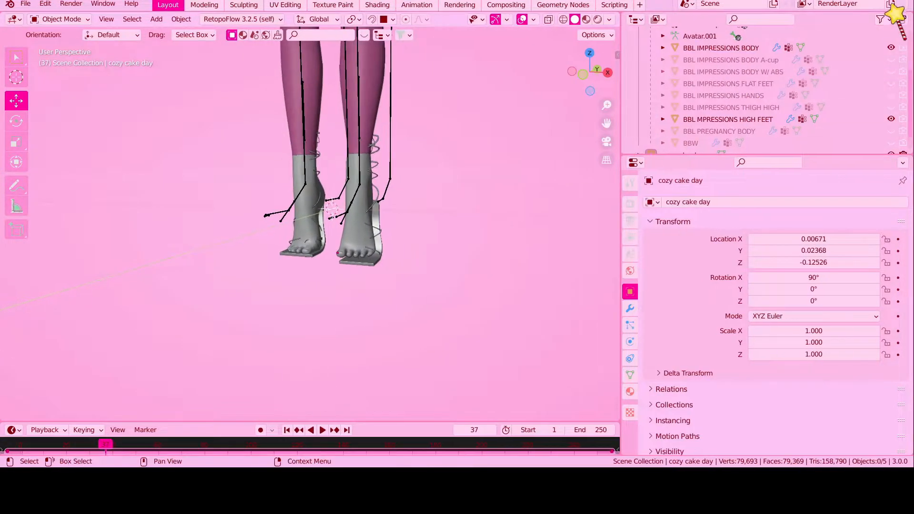
pyautogui.click(890, 118)
pyautogui.moveTo(417, 245)
pyautogui.mouseDown(button='middle')
pyautogui.moveTo(436, 239)
pyautogui.moveTo(428, 242)
pyautogui.mouseUp(button='middle')
pyautogui.scroll(3, 428, 241)
pyautogui.press('Tab')
pyautogui.press('Tab')
pyautogui.press('Tab')
pyautogui.press('Tab')
pyautogui.press('Tab')
pyautogui.press('Tab')
pyautogui.press('Tab')
pyautogui.press('Tab')
pyautogui.press('Tab')
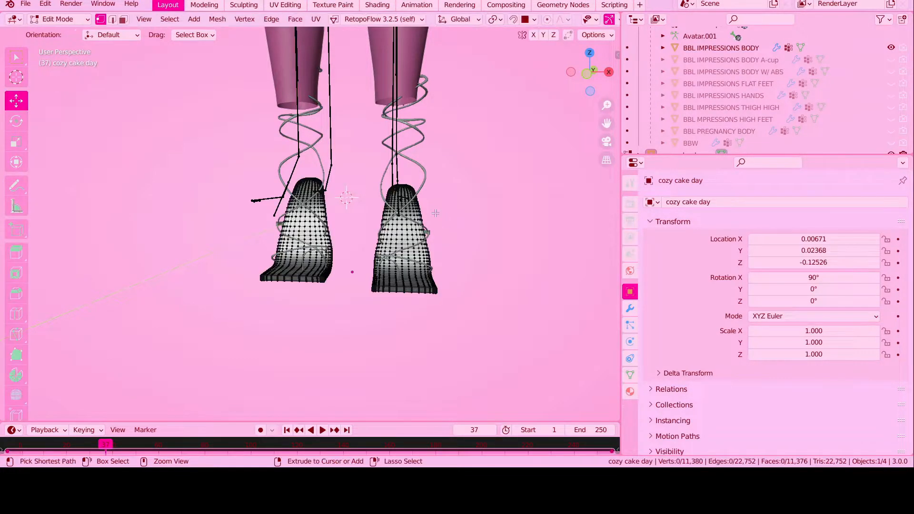
pyautogui.press('Tab')
pyautogui.press('Tab')
pyautogui.press('Tab')
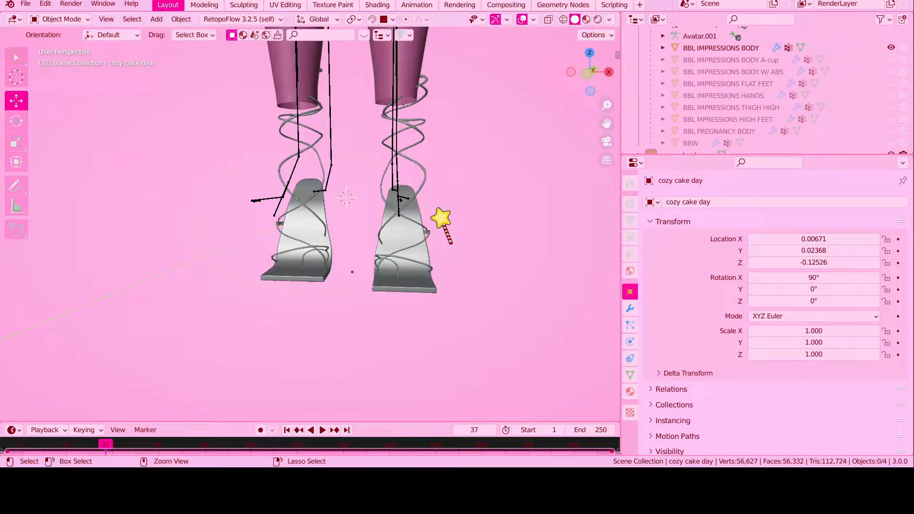
# - Undo the hiding of the high feet and the separation of the shoe mesh by material
pyautogui.hotkey('ctrl', 'z')
pyautogui.hotkey('ctrl', 'z')
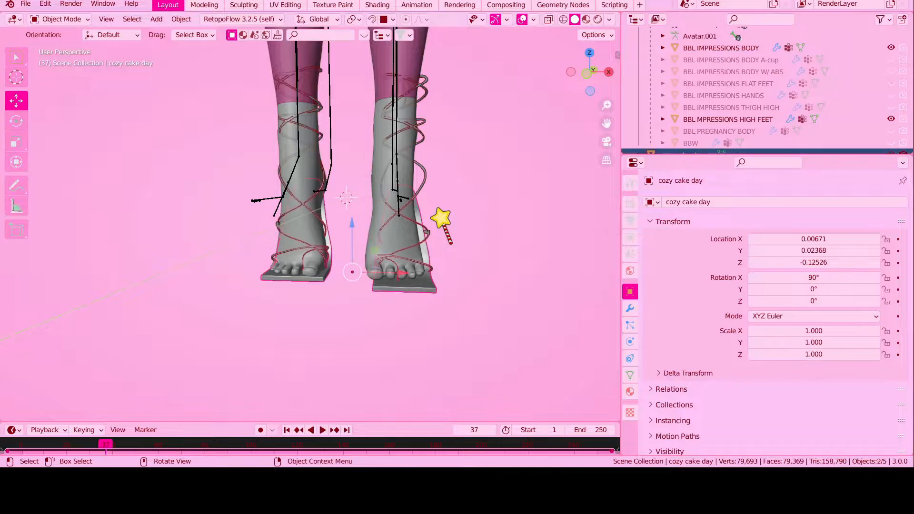
pyautogui.hotkey('ctrl', 'z')
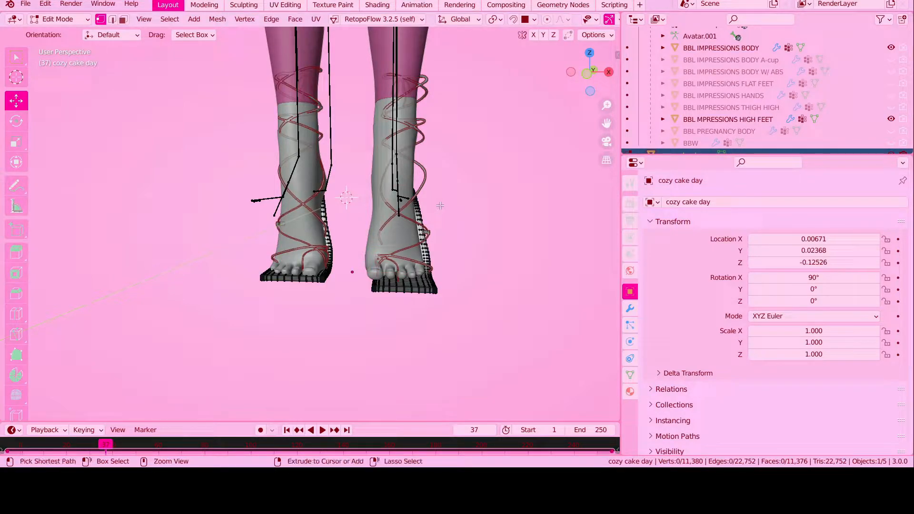
pyautogui.hotkey('ctrl', 'z')
pyautogui.hotkey('ctrl', 'z')
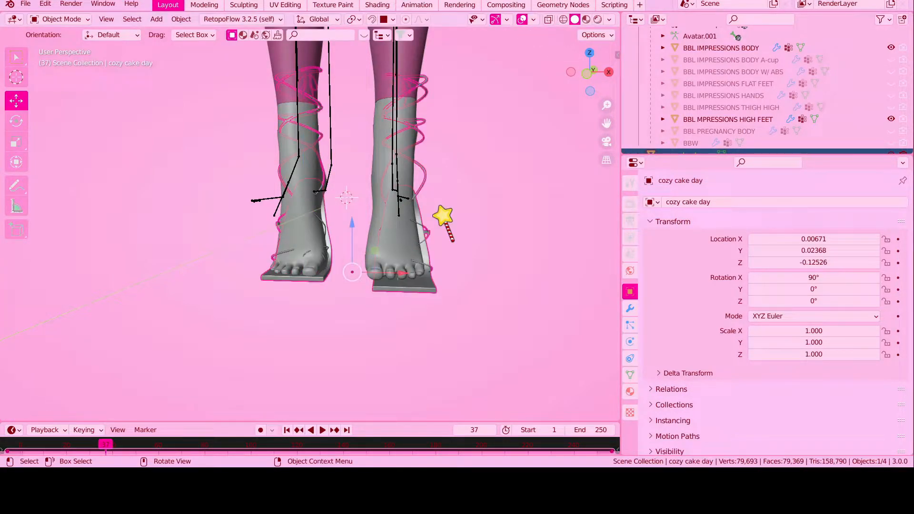
# - In Edit Mode, box-select all vertices of the shoe on the avatar's left foot with see-through selection enabled
pyautogui.press('Tab')
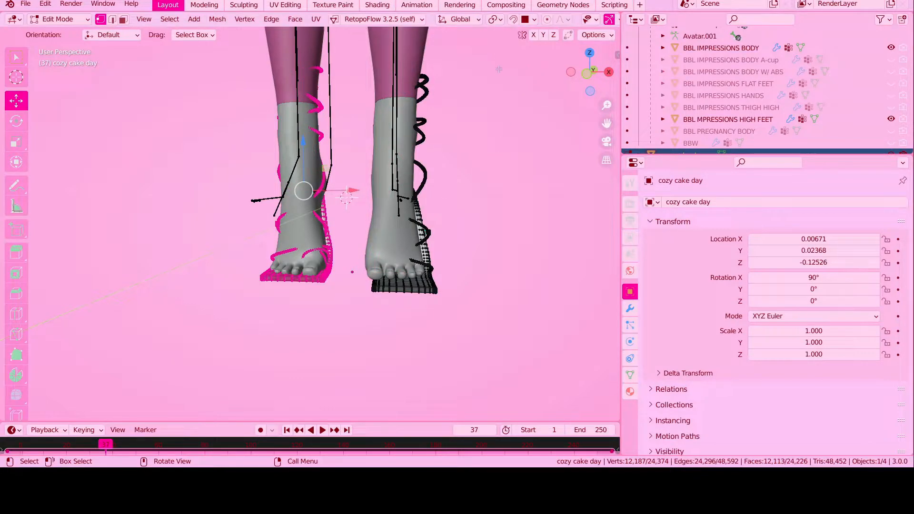
pyautogui.press('b')
pyautogui.moveTo(423, 118); pyautogui.dragTo(346, 312)
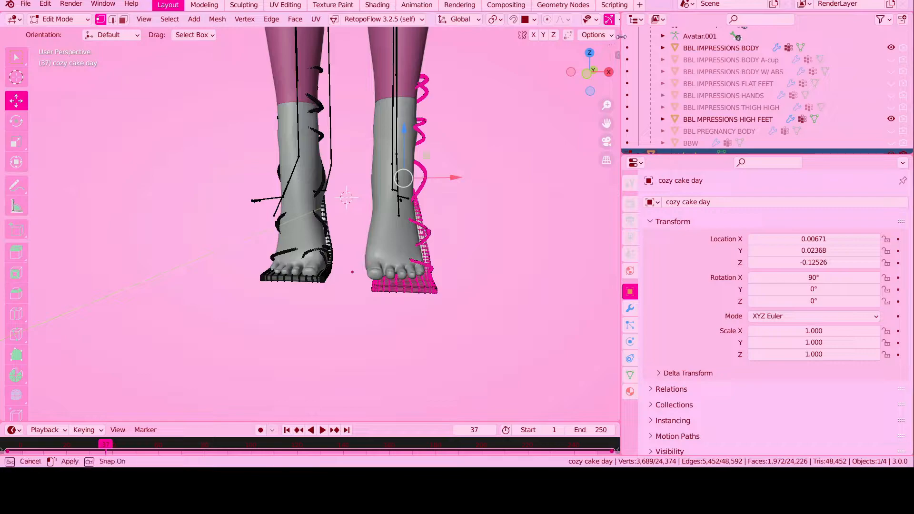
pyautogui.moveTo(621, 35); pyautogui.dragTo(722, 36)
pyautogui.moveTo(657, 71); pyautogui.dragTo(226, 157, button='middle')
pyautogui.moveTo(253, 106); pyautogui.dragTo(255, 123)
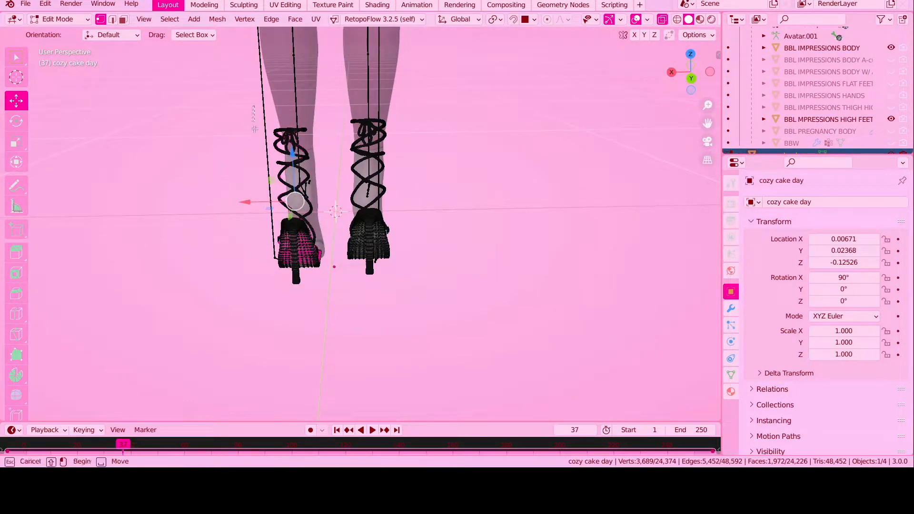
pyautogui.moveTo(285, 259); pyautogui.dragTo(328, 312)
pyautogui.moveTo(328, 312); pyautogui.dragTo(550, 243, button='middle')
pyautogui.scroll(1, 537, 237)
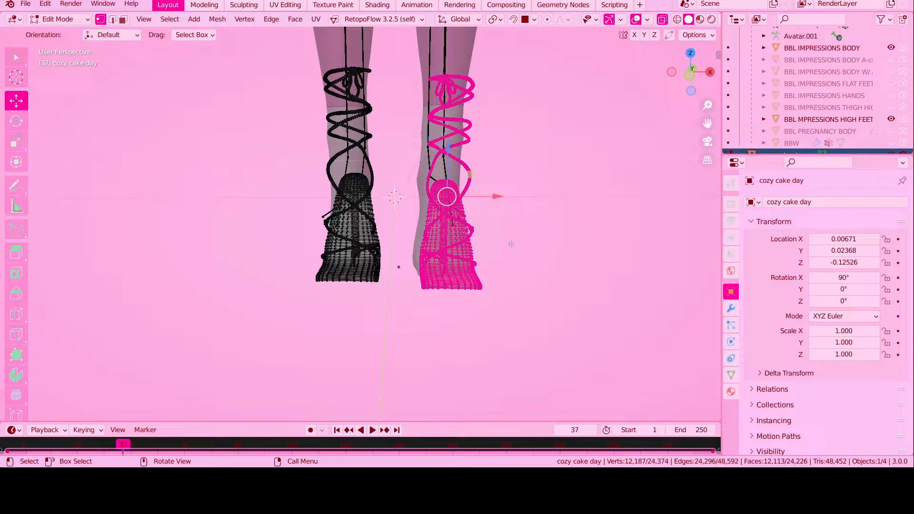
pyautogui.keyDown('shift'); pyautogui.moveTo(499, 243); pyautogui.dragTo(456, 233, button='middle'); pyautogui.keyUp('shift')
pyautogui.scroll(1, 453, 228)
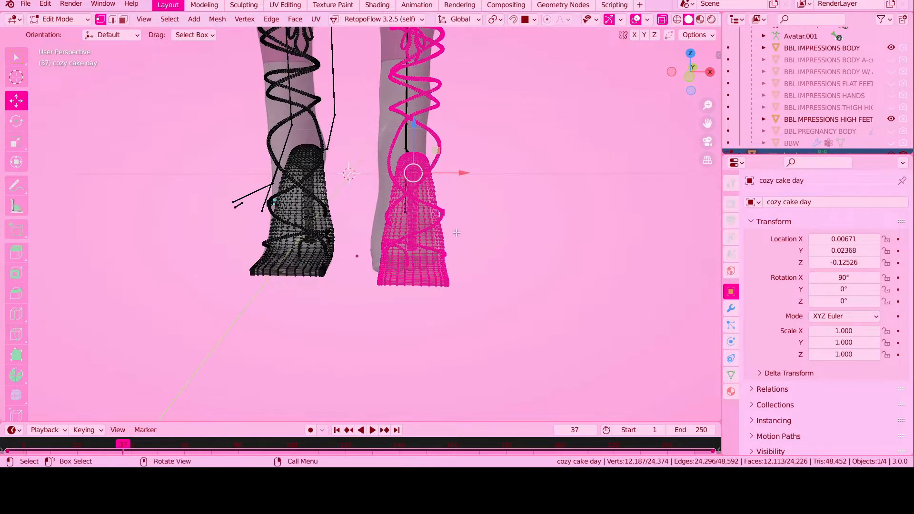
# - Reposition the selected left shoe so its sole and straps line up with the foot, with X-ray display off
pyautogui.moveTo(470, 173); pyautogui.dragTo(458, 179)
pyautogui.moveTo(458, 179); pyautogui.dragTo(323, 175, button='middle')
pyautogui.click(662, 20)
pyautogui.moveTo(414, 232); pyautogui.dragTo(425, 187, button='middle')
pyautogui.moveTo(419, 128); pyautogui.dragTo(405, 102)
pyautogui.moveTo(433, 135); pyautogui.dragTo(432, 161, button='middle')
pyautogui.moveTo(454, 184); pyautogui.dragTo(441, 193)
pyautogui.moveTo(441, 193); pyautogui.dragTo(581, 184, button='middle')
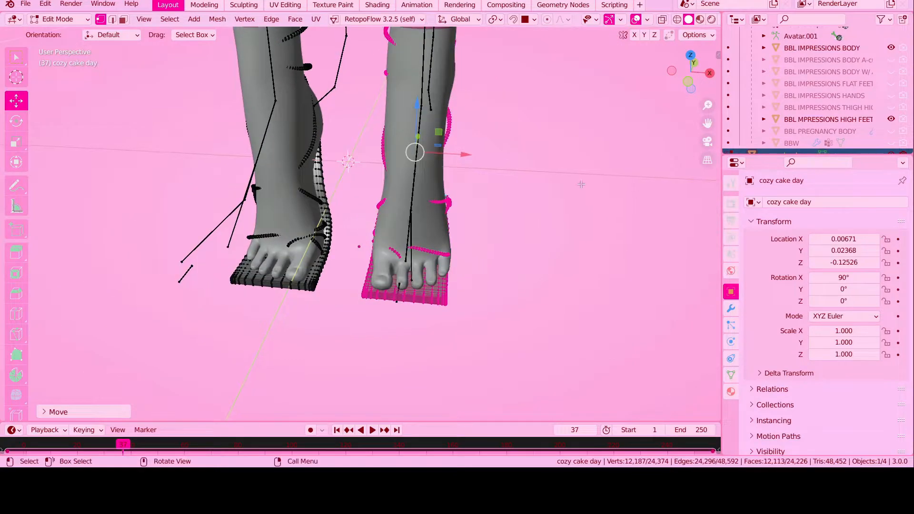
# - Widen the left shoe along the X axis by a factor of about 1.03
pyautogui.press('s')
pyautogui.press('x')
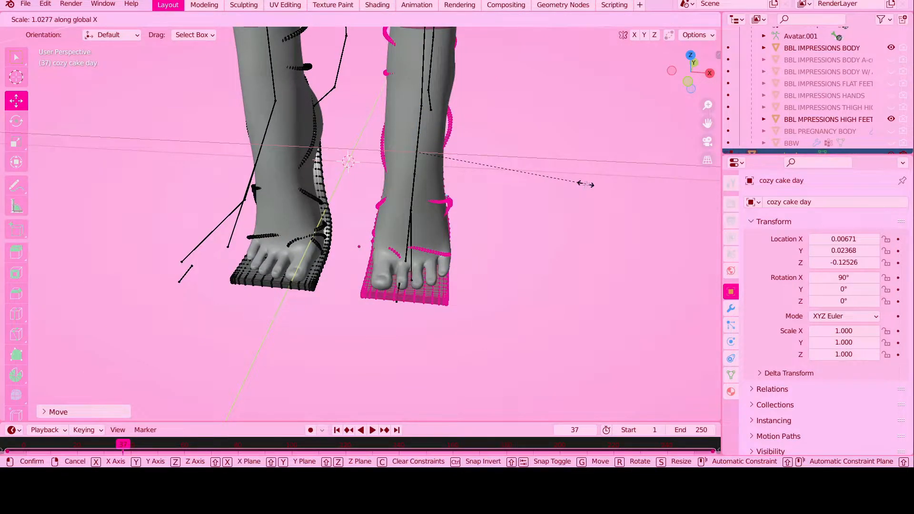
pyautogui.click(585, 184)
pyautogui.press('Tab')
pyautogui.press('Tab')
# - Select a vertex on the left shoe's front strap and enable proportional editing with a size of about 0.039
pyautogui.moveTo(516, 206); pyautogui.dragTo(360, 212, button='middle')
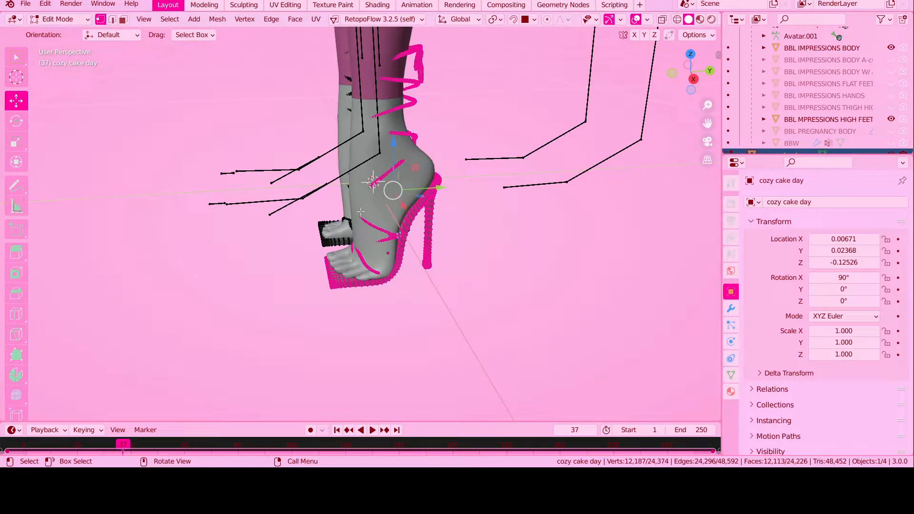
pyautogui.click(351, 249)
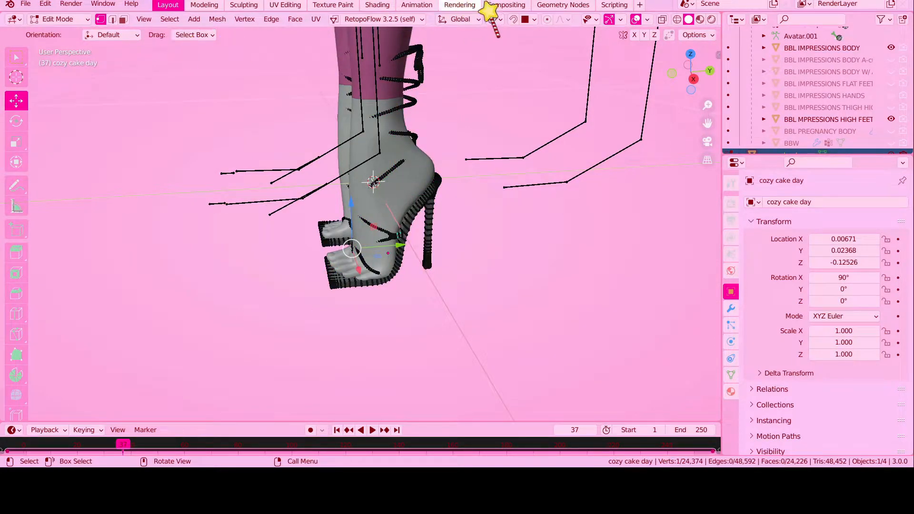
pyautogui.click(548, 19)
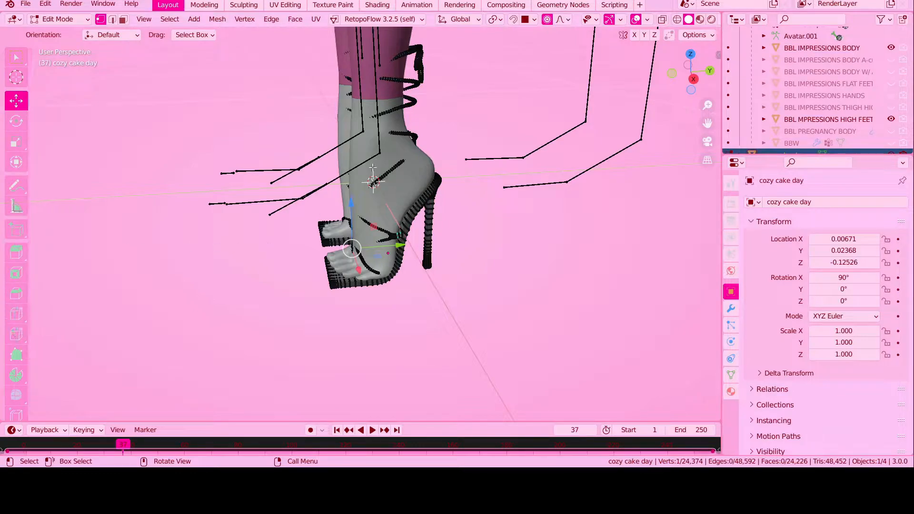
pyautogui.press('g')
pyautogui.scroll(-5, 351, 248)
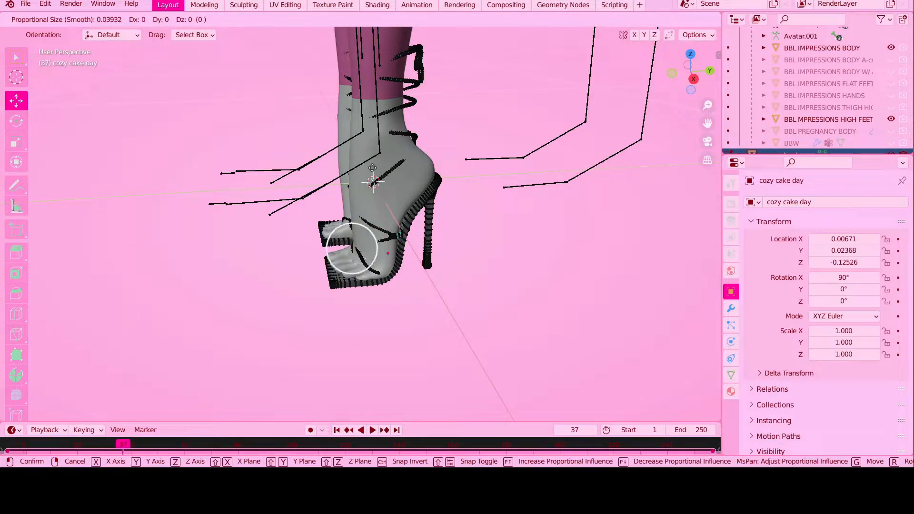
pyautogui.click(351, 249)
# - Shift the left shoe's front strap forward along Y and up along Z with proportional editing
pyautogui.moveTo(351, 249); pyautogui.dragTo(382, 245, button='middle')
pyautogui.press('g')
pyautogui.press('y')
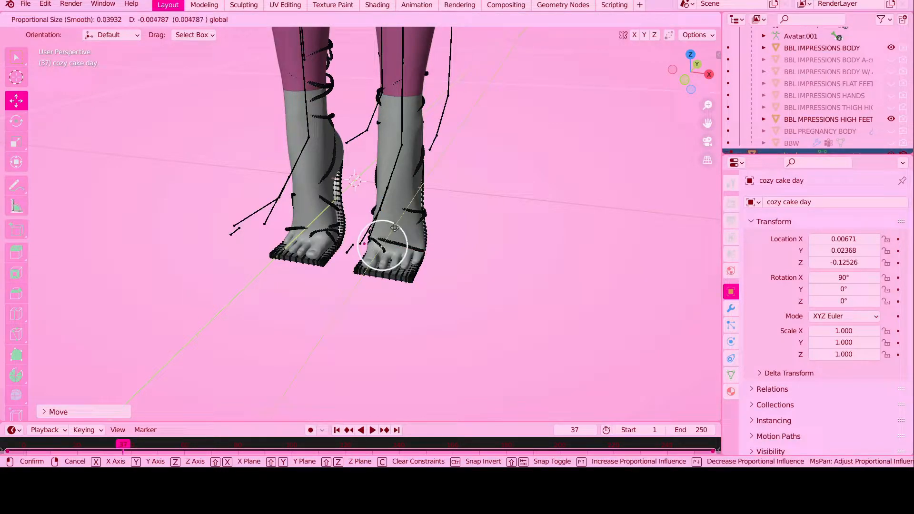
pyautogui.click(381, 246)
pyautogui.moveTo(384, 203); pyautogui.dragTo(385, 200)
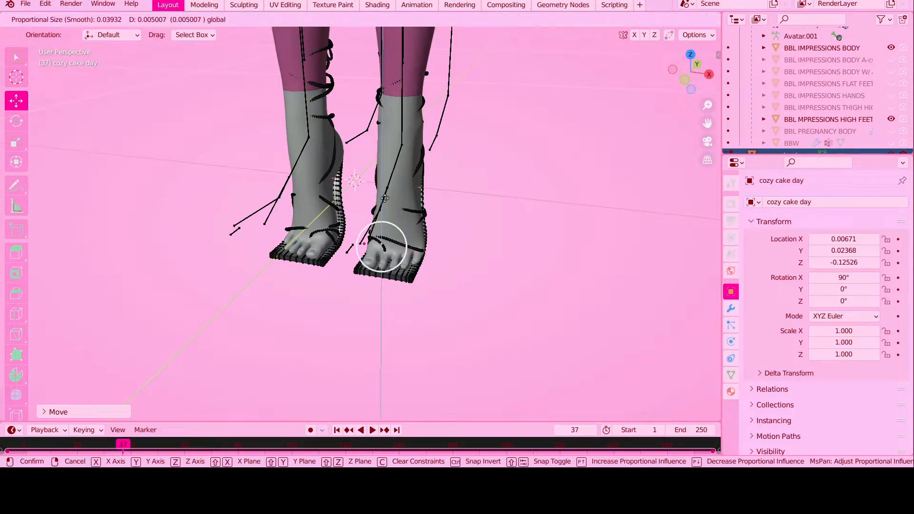
pyautogui.click(381, 246)
# - Move the left shoe's toe strap forward along Y so it emerges between the big toe and second toe
pyautogui.scroll(5, 455, 154)
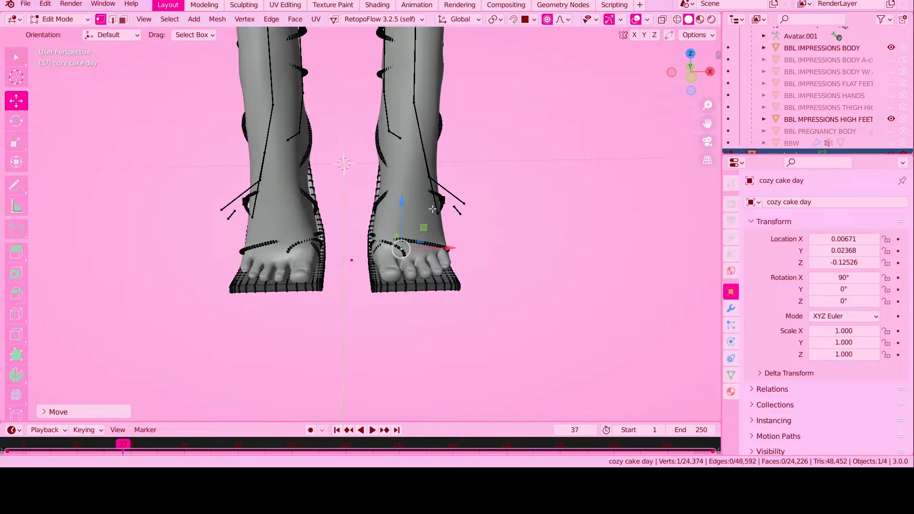
pyautogui.scroll(3, 440, 145)
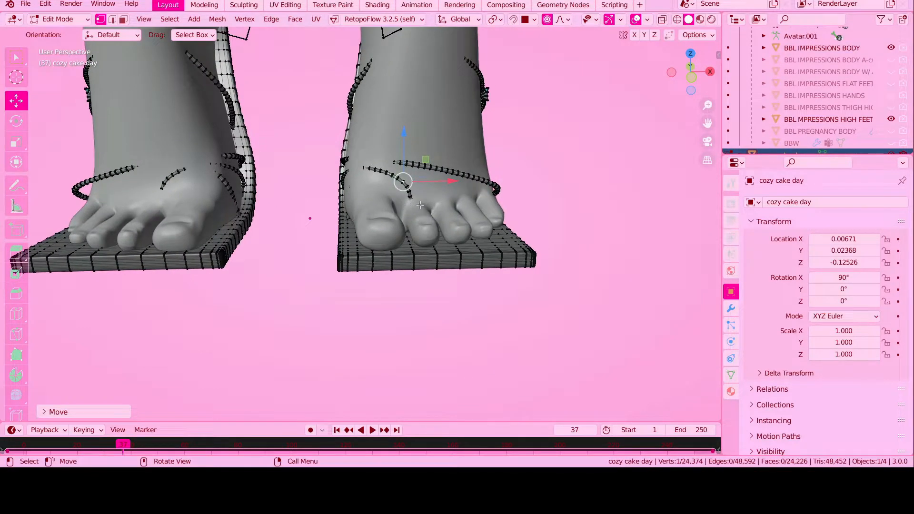
pyautogui.click(419, 205)
pyautogui.moveTo(450, 206); pyautogui.dragTo(443, 215)
pyautogui.moveTo(443, 215); pyautogui.dragTo(399, 226, button='middle')
pyautogui.press('g')
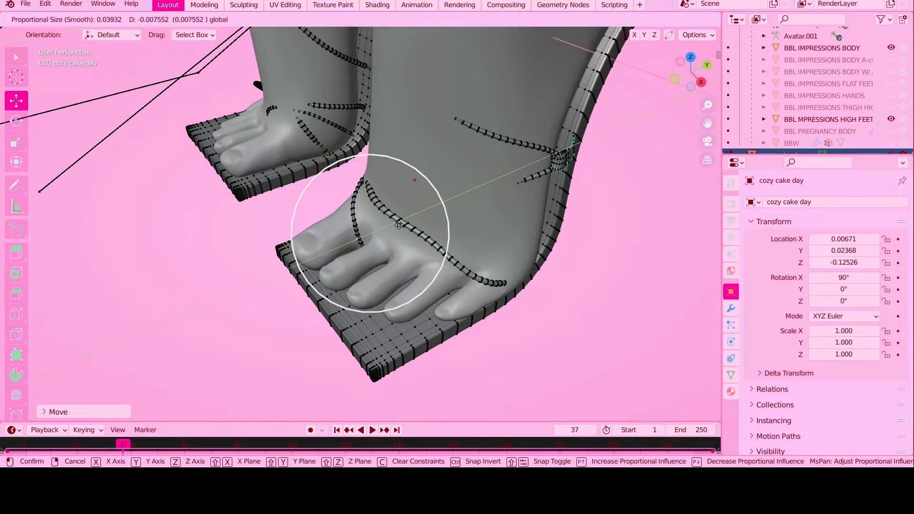
pyautogui.moveTo(398, 225); pyautogui.dragTo(399, 225)
pyautogui.moveTo(345, 197); pyautogui.dragTo(395, 185, button='middle')
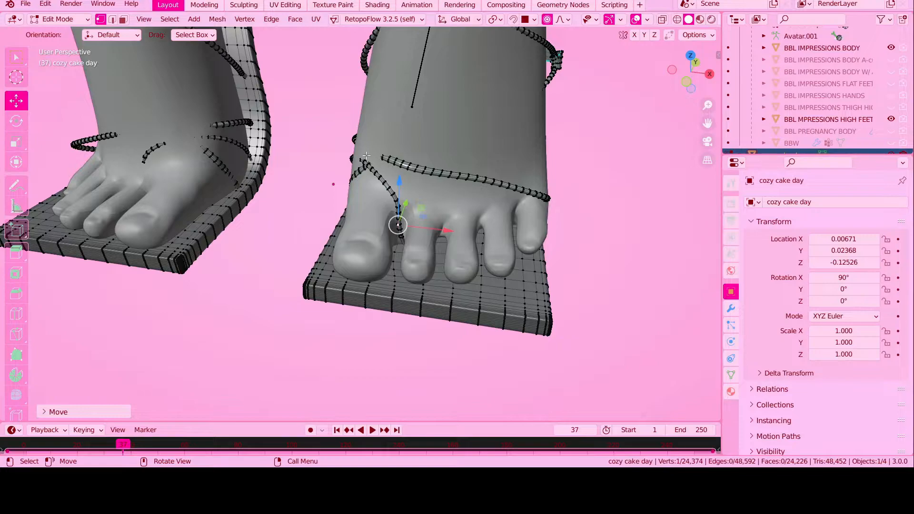
# - Pull the inner strap sections out of the left foot's surface around the base of the big toe
pyautogui.moveTo(366, 147); pyautogui.dragTo(423, 136, button='middle')
pyautogui.moveTo(345, 147); pyautogui.dragTo(351, 153)
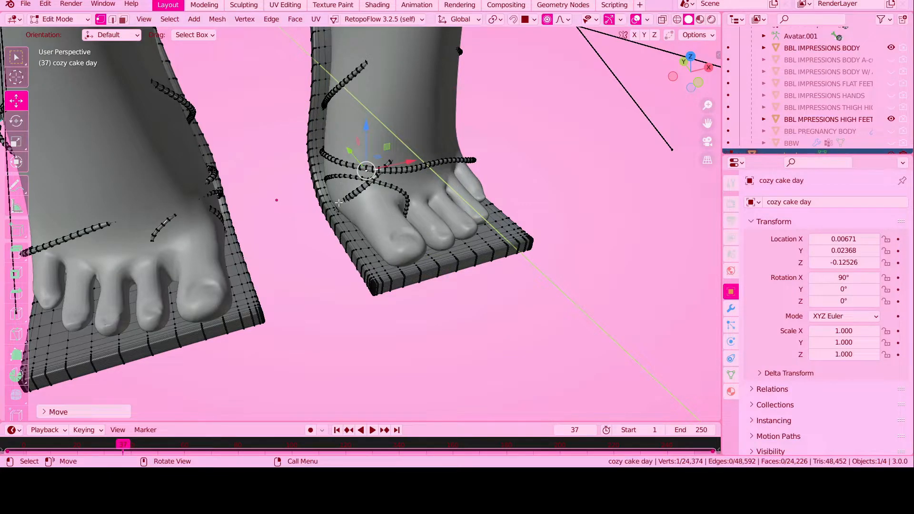
pyautogui.click(338, 202)
pyautogui.press('g')
pyautogui.moveTo(381, 194); pyautogui.dragTo(381, 194)
# - Pull the buried section of the outer instep strap out of the left foot with proportional moves
pyautogui.moveTo(400, 189); pyautogui.dragTo(339, 164, button='middle')
pyautogui.scroll(-2, 343, 162)
pyautogui.moveTo(428, 125); pyautogui.dragTo(449, 132, button='middle')
pyautogui.click(417, 191)
pyautogui.press('g')
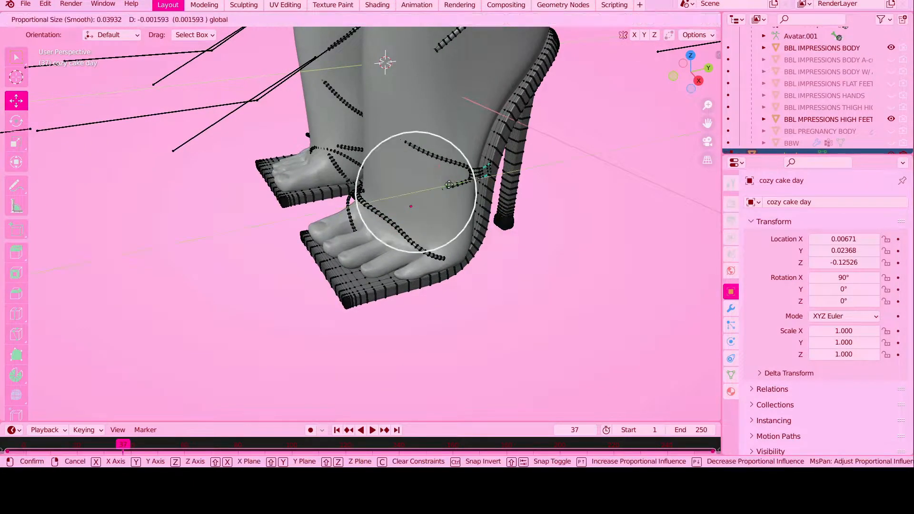
pyautogui.click(379, 199)
pyautogui.click(382, 194)
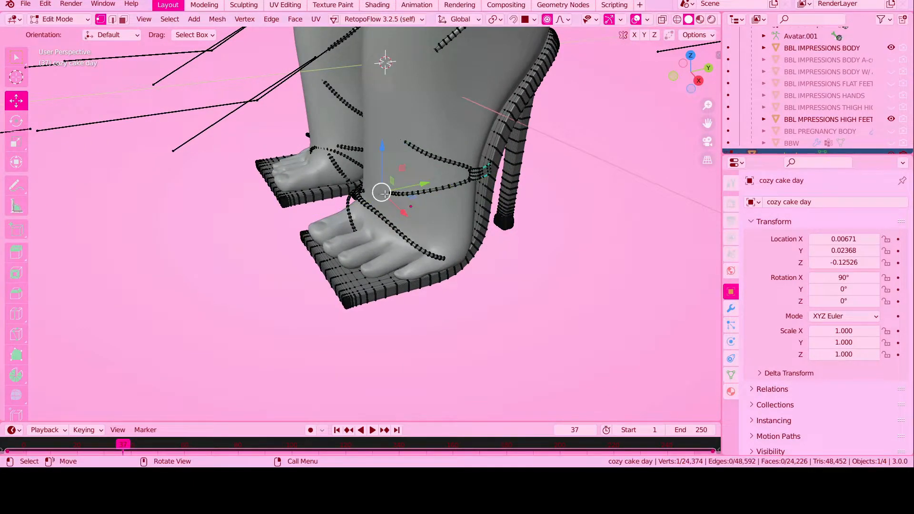
pyautogui.press('g')
pyautogui.click(408, 190)
# - Move a vertex of the instep strap slightly along Y and Z near the top of the left foot
pyautogui.moveTo(415, 191); pyautogui.dragTo(475, 187, button='middle')
pyautogui.click(410, 195)
pyautogui.click(407, 180)
pyautogui.press('g')
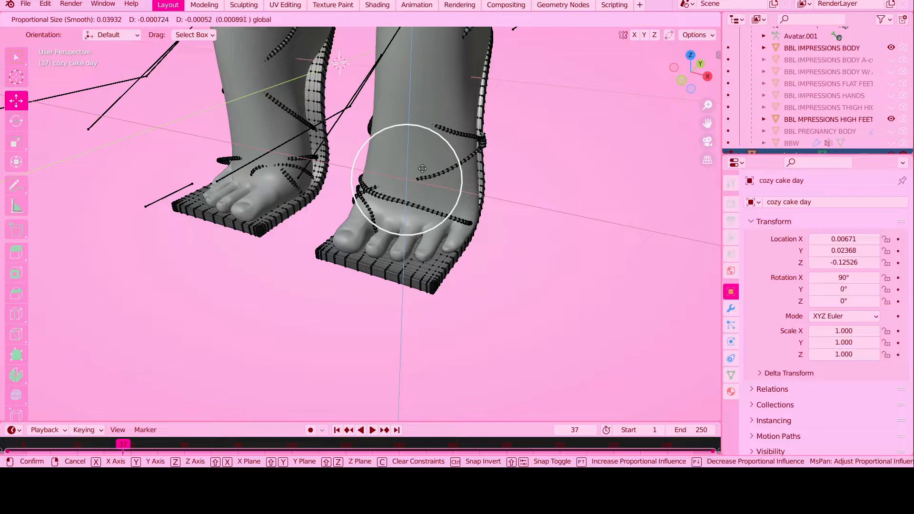
pyautogui.click(422, 168)
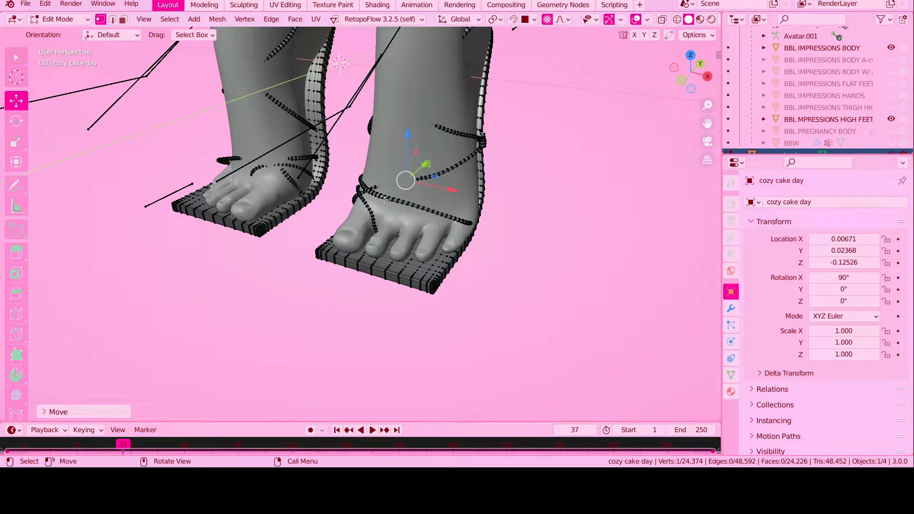
# - Pull the instep strap out to its crossing point and bring the front strap's outer end out beside the little toe
pyautogui.scroll(8, 384, 200)
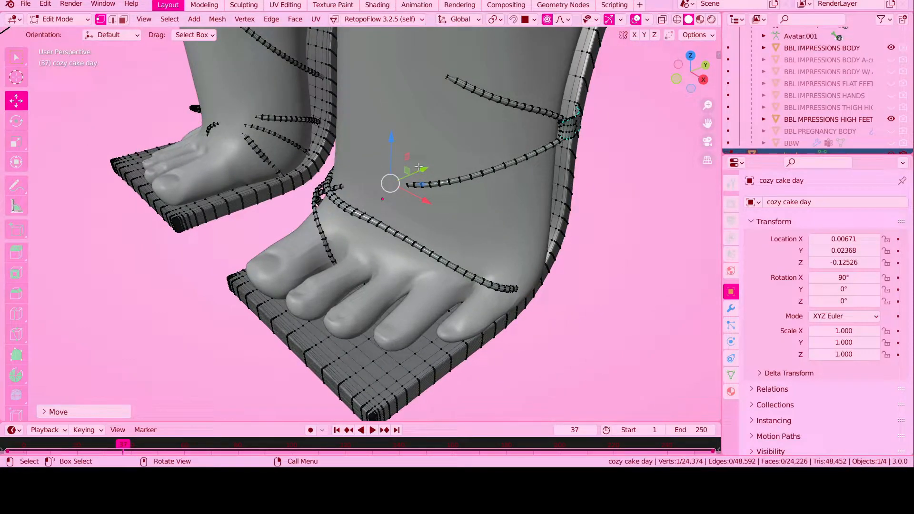
pyautogui.moveTo(418, 166); pyautogui.dragTo(409, 174)
pyautogui.moveTo(409, 174); pyautogui.dragTo(454, 306, button='middle')
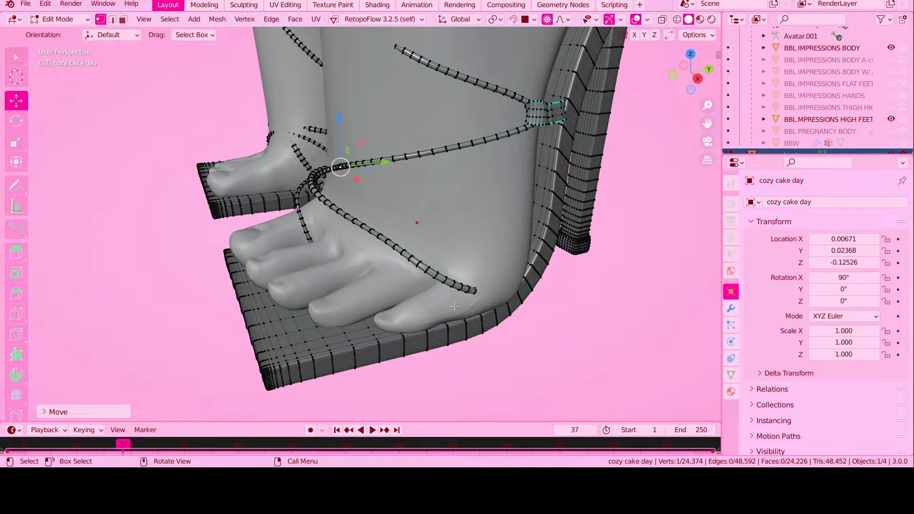
pyautogui.click(497, 311)
pyautogui.moveTo(502, 325); pyautogui.dragTo(512, 328)
# - Try to move the sole's outer edge beside the little toe, and undo the move
pyautogui.click(429, 348)
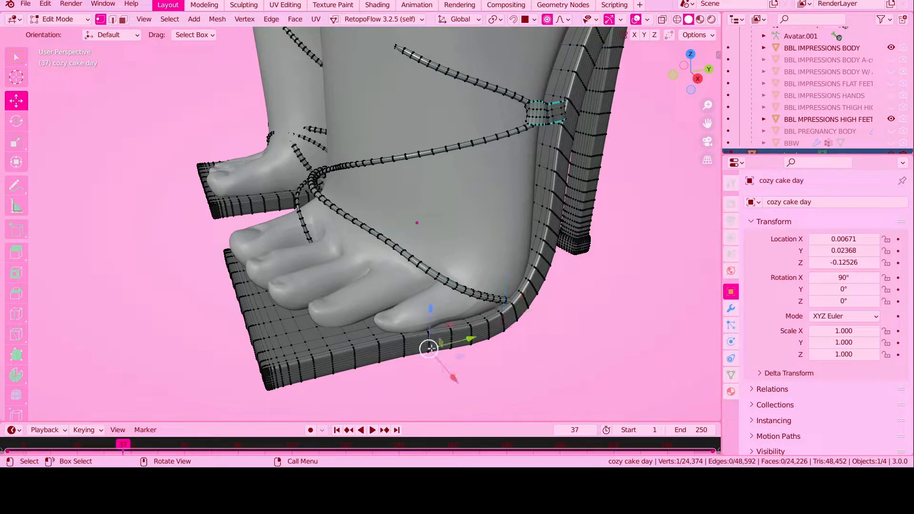
pyautogui.moveTo(436, 358); pyautogui.dragTo(437, 361)
pyautogui.moveTo(438, 362); pyautogui.dragTo(479, 348, button='middle')
pyautogui.hotkey('ctrl', 'z')
pyautogui.hotkey('ctrl', 'z')
# - Clear the selection and box-select the entire left shoe in X-ray display, returning to solid display
pyautogui.moveTo(539, 274); pyautogui.dragTo(529, 267, button='middle')
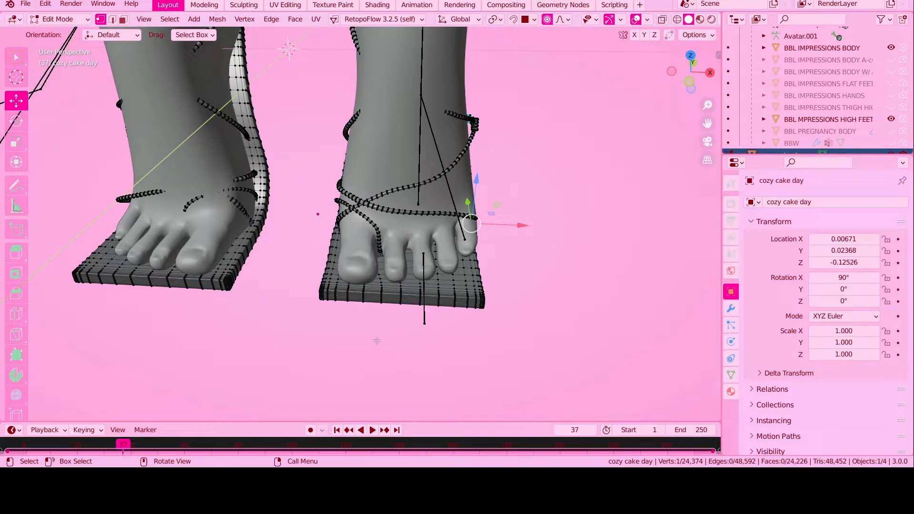
pyautogui.press('a')
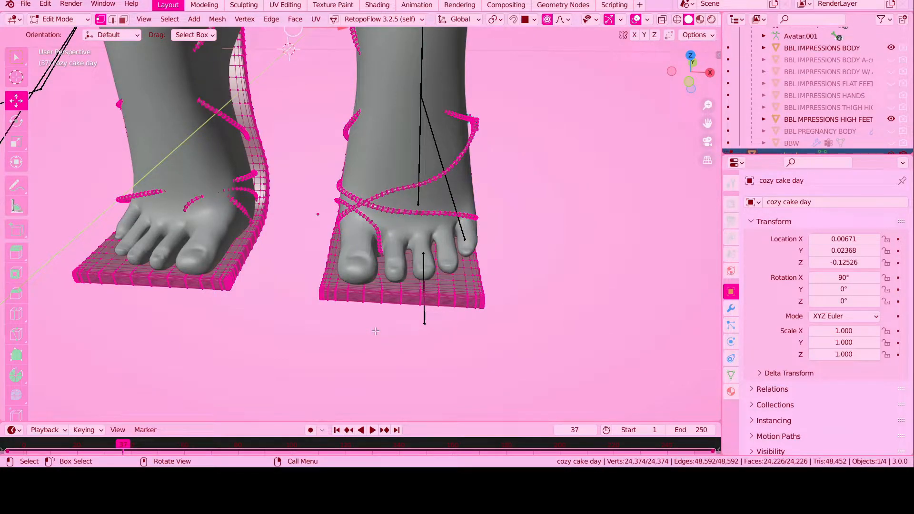
pyautogui.scroll(-3, 570, 203)
pyautogui.hotkey('alt', 'a')
pyautogui.scroll(-2, 536, 190)
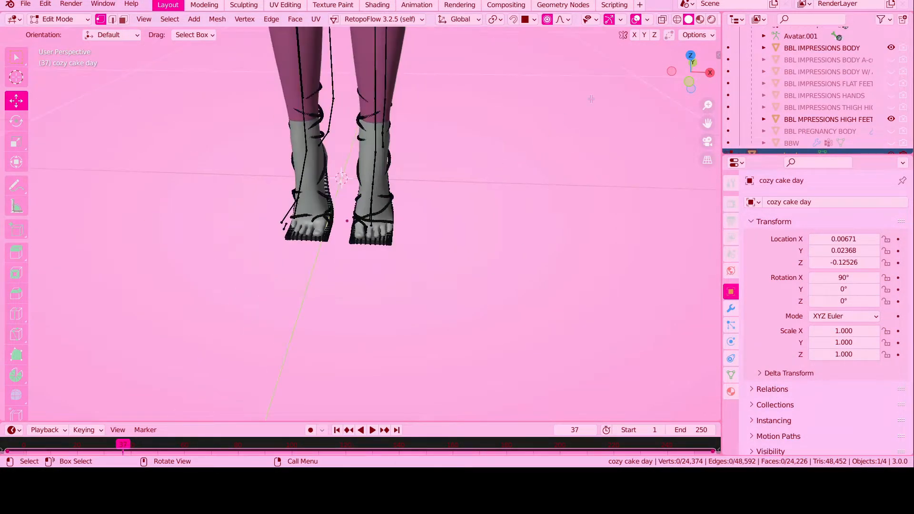
pyautogui.click(662, 19)
pyautogui.moveTo(468, 66); pyautogui.dragTo(341, 261)
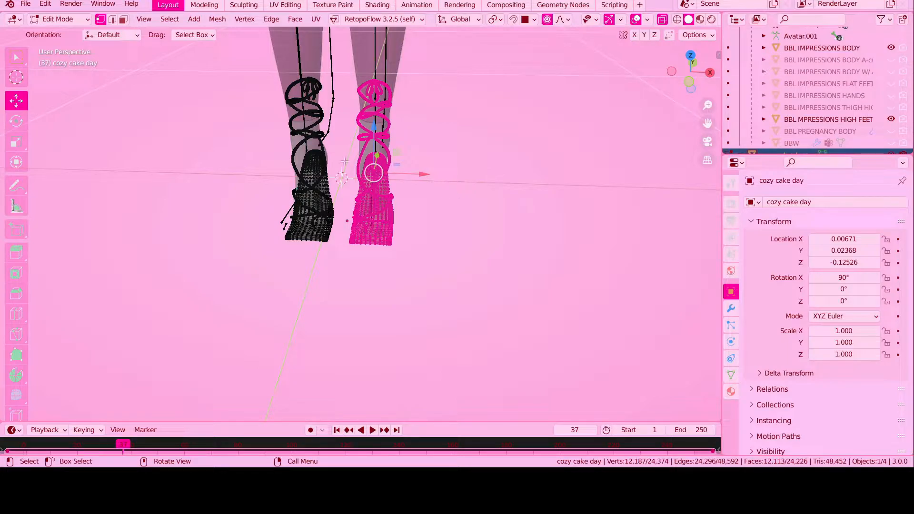
pyautogui.click(662, 19)
# - Scale the left shoe along the X axis and nudge it sideways to fit the foot
pyautogui.press('s')
pyautogui.press('x')
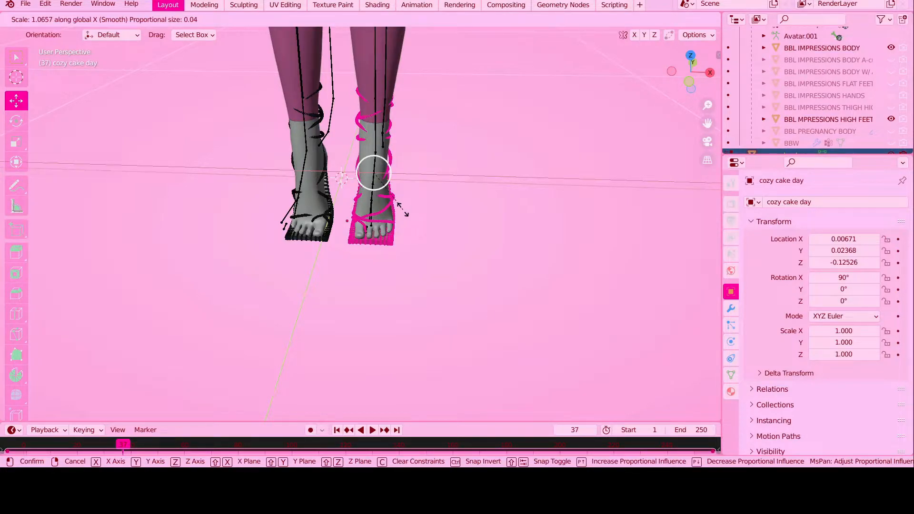
pyautogui.click(400, 207)
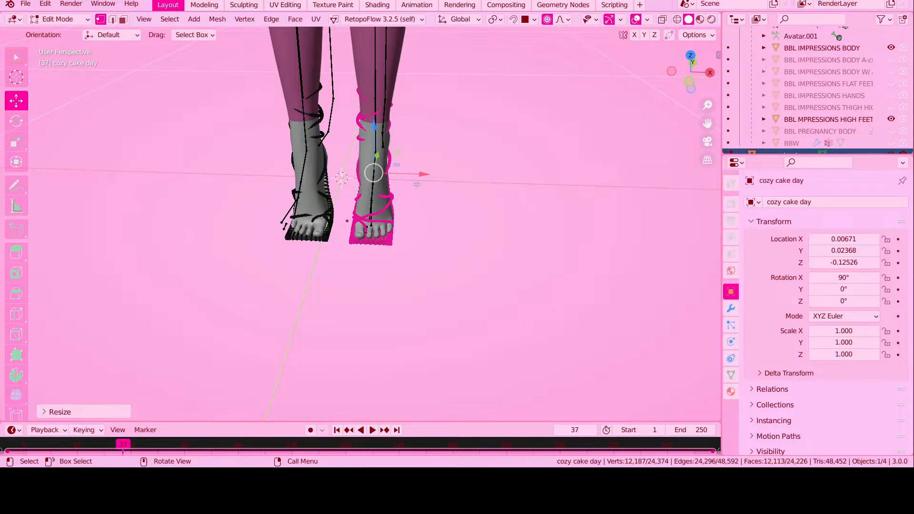
pyautogui.moveTo(419, 175); pyautogui.dragTo(419, 174)
# - Select the front strap's outer end beside the little toe and move it toward the sole's edge
pyautogui.scroll(6, 480, 178)
pyautogui.moveTo(480, 177); pyautogui.dragTo(374, 238, button='middle')
pyautogui.scroll(4, 372, 277)
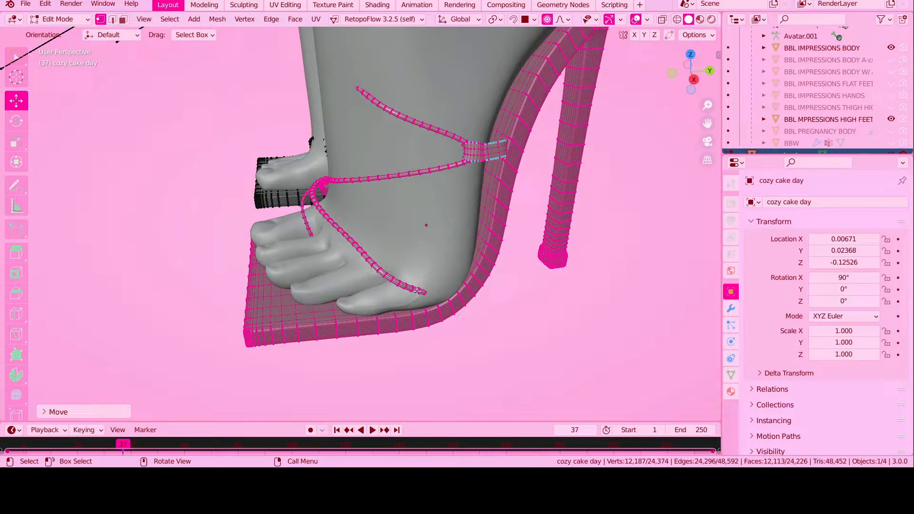
pyautogui.click(417, 291)
pyautogui.moveTo(427, 291); pyautogui.dragTo(438, 311)
pyautogui.scroll(8, 426, 291)
pyautogui.moveTo(676, 84); pyautogui.dragTo(696, 61)
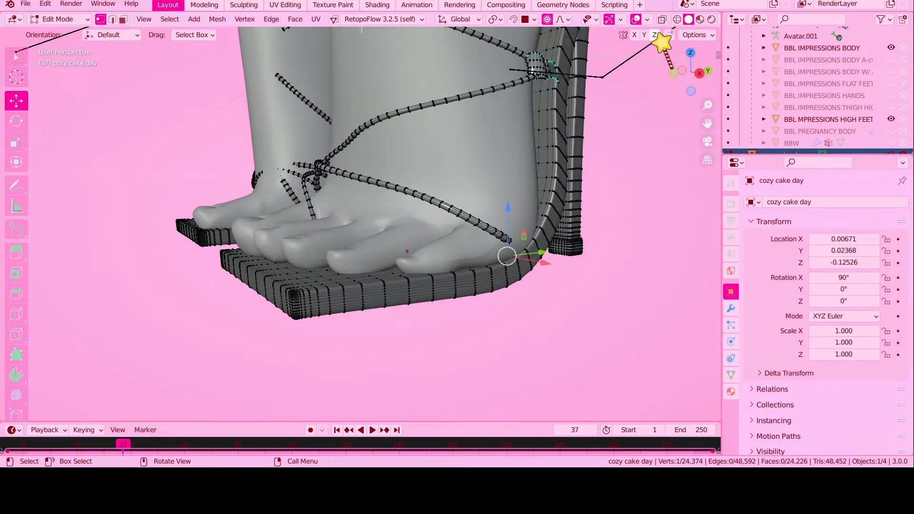
# - With X-ray display on, select the front strap's end vertex and shift it outward along X at the sole's edge
pyautogui.click(660, 20)
pyautogui.scroll(3, 491, 286)
pyautogui.moveTo(491, 286); pyautogui.dragTo(516, 315, button='middle')
pyautogui.click(507, 347)
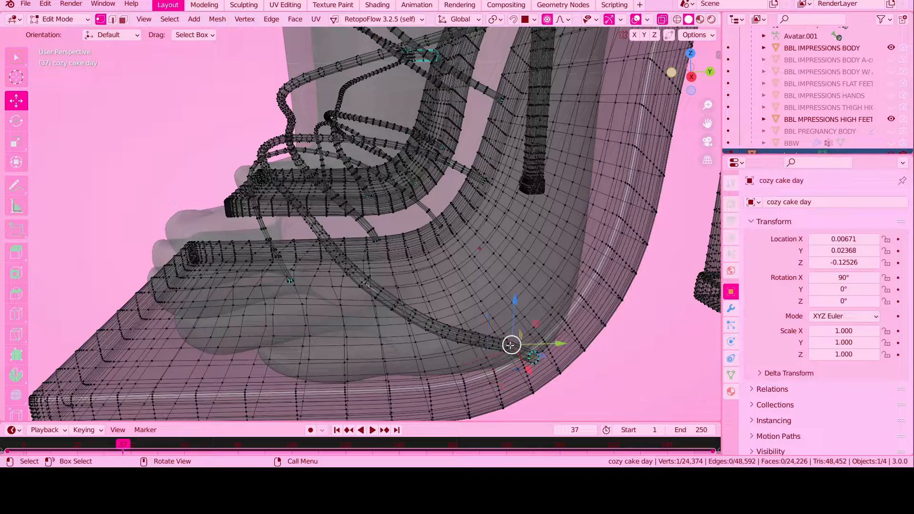
pyautogui.scroll(-4, 510, 344)
pyautogui.moveTo(427, 279); pyautogui.dragTo(388, 305, button='middle')
pyautogui.moveTo(300, 362); pyautogui.dragTo(298, 364)
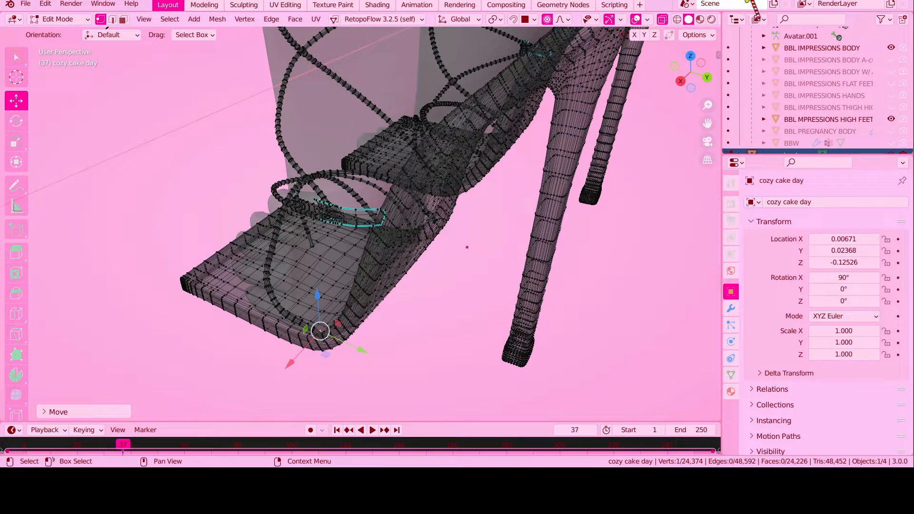
# - Return to solid display, select the front strap's vertex above the sole's outer edge and nudge it outward along X
pyautogui.click(661, 19)
pyautogui.click(302, 322)
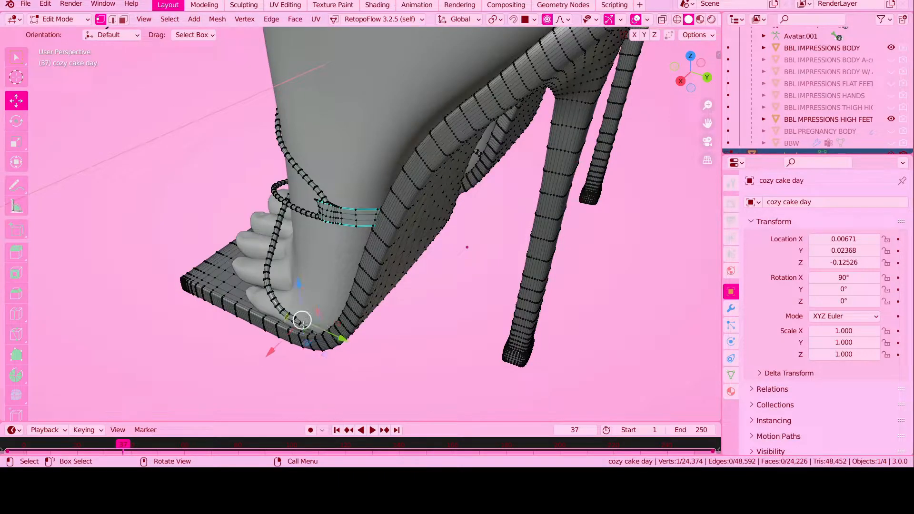
pyautogui.moveTo(271, 352); pyautogui.dragTo(271, 352)
pyautogui.moveTo(330, 339); pyautogui.dragTo(312, 335, button='middle')
pyautogui.moveTo(405, 309); pyautogui.dragTo(431, 235, button='middle')
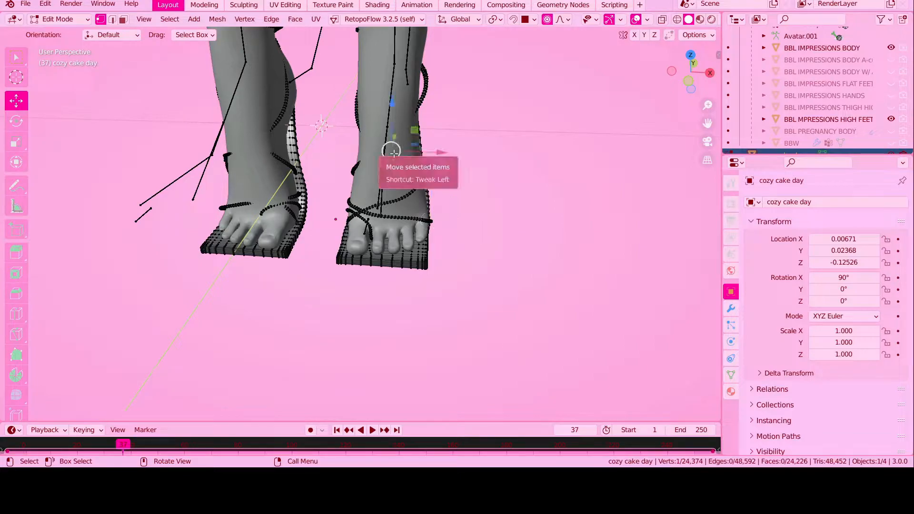
# - Pull the left shoe's buried lower-leg strap out of the shin with proportional editing and adjust it sideways
pyautogui.moveTo(393, 152); pyautogui.dragTo(394, 153)
pyautogui.moveTo(393, 153); pyautogui.dragTo(412, 162, button='middle')
pyautogui.moveTo(406, 143); pyautogui.dragTo(439, 122)
pyautogui.moveTo(285, 103); pyautogui.dragTo(351, 72, button='middle')
pyautogui.keyDown('shift'); pyautogui.moveTo(351, 72); pyautogui.dragTo(356, 182, button='middle'); pyautogui.keyUp('shift')
pyautogui.scroll(2, 356, 182)
pyautogui.click(343, 185)
pyautogui.moveTo(388, 180); pyautogui.dragTo(376, 183)
pyautogui.moveTo(376, 184); pyautogui.dragTo(353, 184, button='middle')
pyautogui.moveTo(388, 181); pyautogui.dragTo(383, 181)
# - Nudge the left shoe's upper wrap down and sideways so it follows the side of the leg
pyautogui.press('r')
pyautogui.click(329, 180)
pyautogui.moveTo(330, 181); pyautogui.dragTo(291, 180, button='middle')
pyautogui.moveTo(296, 133); pyautogui.dragTo(296, 138)
pyautogui.moveTo(272, 197); pyautogui.dragTo(266, 197)
pyautogui.moveTo(265, 197); pyautogui.dragTo(336, 204, button='middle')
pyautogui.scroll(-3, 380, 164)
pyautogui.scroll(2, 329, 205)
# - Move points of the left shoe's upper wraps so they sit close around the lower leg without entering the skin
pyautogui.press('g')
pyautogui.click(336, 205)
pyautogui.moveTo(362, 199); pyautogui.dragTo(354, 201)
pyautogui.moveTo(354, 202); pyautogui.dragTo(421, 195, button='middle')
pyautogui.click(430, 193)
pyautogui.moveTo(413, 179); pyautogui.dragTo(416, 183)
pyautogui.moveTo(417, 183); pyautogui.dragTo(381, 196, button='middle')
pyautogui.click(423, 197)
pyautogui.moveTo(456, 212); pyautogui.dragTo(449, 209)
# - Adjust the left shoe's top wrap and shift its bow knot at the back of the lower leg
pyautogui.moveTo(340, 178); pyautogui.dragTo(391, 173, button='middle')
pyautogui.click(390, 170)
pyautogui.moveTo(433, 166); pyautogui.dragTo(428, 167)
pyautogui.moveTo(427, 167); pyautogui.dragTo(286, 162, button='middle')
pyautogui.click(362, 142)
pyautogui.moveTo(362, 142); pyautogui.dragTo(356, 150, button='middle')
pyautogui.moveTo(356, 149); pyautogui.dragTo(342, 151)
pyautogui.scroll(-2, 354, 154)
pyautogui.moveTo(366, 159); pyautogui.dragTo(407, 166, button='middle')
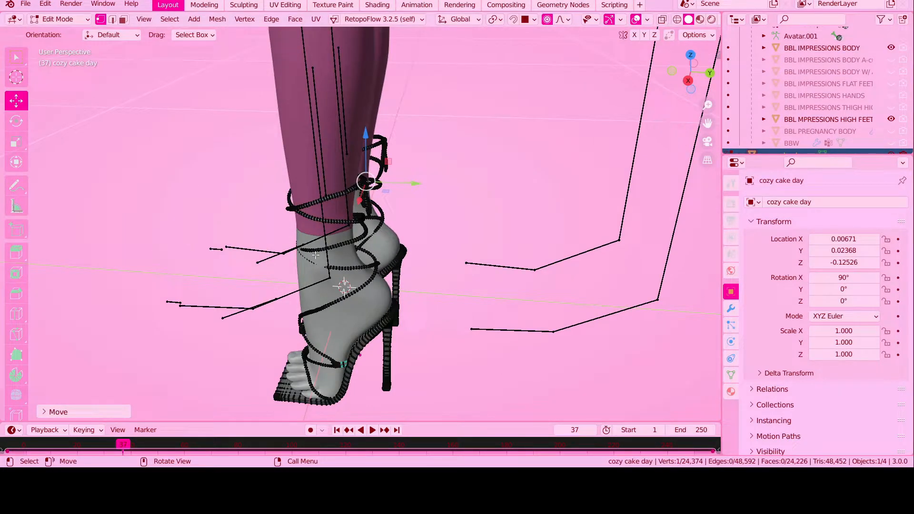
# - Select the left shoe's ankle wrap where it sinks into the skin and adjust its points along the leg
pyautogui.scroll(4, 315, 255)
pyautogui.moveTo(315, 255); pyautogui.dragTo(266, 245, button='middle')
pyautogui.click(310, 224)
pyautogui.moveTo(310, 225); pyautogui.dragTo(318, 229)
pyautogui.moveTo(314, 223); pyautogui.dragTo(238, 191, button='middle')
pyautogui.scroll(-1, 239, 191)
pyautogui.moveTo(239, 191); pyautogui.dragTo(238, 199, button='middle')
pyautogui.click(235, 162)
pyautogui.moveTo(236, 162); pyautogui.dragTo(245, 162)
# - Reposition further points of the left shoe's ankle wraps to match the leg's contour
pyautogui.moveTo(310, 238); pyautogui.dragTo(485, 252, button='middle')
pyautogui.click(449, 263)
pyautogui.moveTo(448, 264); pyautogui.dragTo(417, 264)
pyautogui.click(418, 268)
pyautogui.moveTo(417, 265); pyautogui.dragTo(370, 267, button='middle')
pyautogui.click(420, 193)
pyautogui.moveTo(445, 182); pyautogui.dragTo(446, 185)
pyautogui.moveTo(446, 187); pyautogui.dragTo(371, 196, button='middle')
# - Make small position corrections to two more strap points around the left ankle
pyautogui.click(298, 200)
pyautogui.moveTo(333, 204); pyautogui.dragTo(331, 206)
pyautogui.moveTo(330, 206); pyautogui.dragTo(435, 198, button='middle')
pyautogui.click(386, 163)
pyautogui.moveTo(386, 163); pyautogui.dragTo(386, 163)
pyautogui.click(386, 164)
# - Select a left-shoe strap section still cutting into the skin and move it clear of the ankle
pyautogui.moveTo(386, 164); pyautogui.dragTo(373, 275, button='middle')
pyautogui.scroll(4, 364, 253)
pyautogui.moveTo(357, 238); pyautogui.dragTo(358, 268, button='middle')
pyautogui.click(320, 185)
pyautogui.moveTo(321, 186); pyautogui.dragTo(332, 225, button='middle')
pyautogui.moveTo(334, 230); pyautogui.dragTo(339, 240)
pyautogui.click(339, 241)
pyautogui.moveTo(338, 240); pyautogui.dragTo(383, 266, button='middle')
# - Fine-tune the left shoe's crossed straps from several sides so they rest on the skin
pyautogui.moveTo(502, 177); pyautogui.dragTo(348, 187, button='middle')
pyautogui.scroll(3, 333, 190)
pyautogui.click(266, 190)
pyautogui.moveTo(269, 193); pyautogui.dragTo(369, 205, button='middle')
pyautogui.moveTo(394, 210); pyautogui.dragTo(391, 216)
pyautogui.moveTo(391, 215); pyautogui.dragTo(288, 216, button='middle')
pyautogui.scroll(3, 288, 217)
pyautogui.moveTo(203, 256); pyautogui.dragTo(203, 254)
pyautogui.moveTo(205, 255); pyautogui.dragTo(256, 260, button='middle')
# - Select individual points along the left shoe's straps and nudge each one just outside the foot
pyautogui.moveTo(265, 260); pyautogui.dragTo(275, 250)
pyautogui.moveTo(248, 265); pyautogui.dragTo(116, 190, button='middle')
pyautogui.click(116, 190)
pyautogui.moveTo(101, 166); pyautogui.dragTo(103, 166)
pyautogui.moveTo(103, 167); pyautogui.dragTo(248, 201, button='middle')
pyautogui.click(253, 205)
pyautogui.moveTo(256, 208); pyautogui.dragTo(257, 204)
pyautogui.moveTo(258, 205); pyautogui.dragTo(409, 225, button='middle')
pyautogui.click(521, 218)
pyautogui.moveTo(522, 217); pyautogui.dragTo(528, 221)
pyautogui.click(523, 217)
# - Correct the remaining buried strap points on the left shoe with small moves at close range
pyautogui.scroll(-3, 527, 220)
pyautogui.click(520, 214)
pyautogui.moveTo(520, 214); pyautogui.dragTo(444, 292, button='middle')
pyautogui.click(430, 173)
pyautogui.moveTo(430, 173); pyautogui.dragTo(430, 175)
pyautogui.moveTo(446, 192); pyautogui.dragTo(434, 177)
pyautogui.scroll(-8, 440, 187)
pyautogui.click(437, 177)
pyautogui.scroll(10, 433, 176)
pyautogui.moveTo(435, 176); pyautogui.dragTo(355, 195, button='middle')
pyautogui.scroll(4, 285, 247)
pyautogui.click(201, 296)
pyautogui.moveTo(201, 297); pyautogui.dragTo(198, 298)
pyautogui.scroll(-4, 210, 291)
# - Shift neighbouring strap points sideways and slightly upward to even out the strap's curve against the skin
pyautogui.moveTo(490, 179); pyautogui.dragTo(408, 167, button='middle')
pyautogui.click(376, 332)
pyautogui.moveTo(351, 332); pyautogui.dragTo(353, 331)
pyautogui.moveTo(353, 332); pyautogui.dragTo(372, 333, button='middle')
pyautogui.moveTo(355, 334); pyautogui.dragTo(370, 334)
pyautogui.click(320, 342)
pyautogui.moveTo(296, 342); pyautogui.dragTo(301, 338)
pyautogui.click(334, 339)
pyautogui.moveTo(302, 339); pyautogui.dragTo(164, 368, button='middle')
# - Adjust the right shoe's wraps at the back of the lower leg, including the strap below the bow
pyautogui.scroll(-4, 342, 333)
pyautogui.click(310, 193)
pyautogui.moveTo(309, 192); pyautogui.dragTo(315, 194, button='middle')
pyautogui.moveTo(313, 195); pyautogui.dragTo(313, 197)
pyautogui.moveTo(313, 198); pyautogui.dragTo(318, 229)
pyautogui.click(316, 230)
pyautogui.moveTo(318, 228); pyautogui.dragTo(376, 212, button='middle')
pyautogui.scroll(3, 376, 212)
pyautogui.click(398, 183)
pyautogui.moveTo(397, 183); pyautogui.dragTo(396, 184)
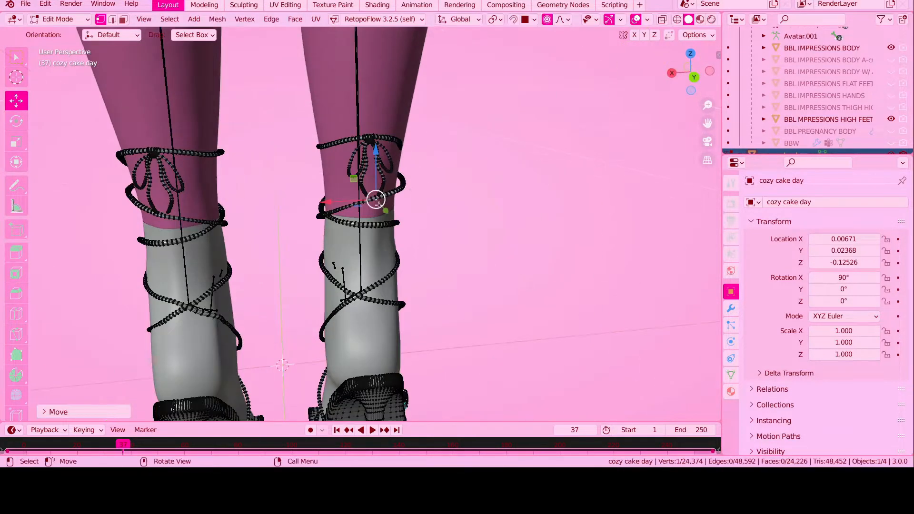
# - Pull the right shoe's upper wraps out of the front of the shin with proportional editing
pyautogui.moveTo(343, 214); pyautogui.dragTo(185, 247, button='middle')
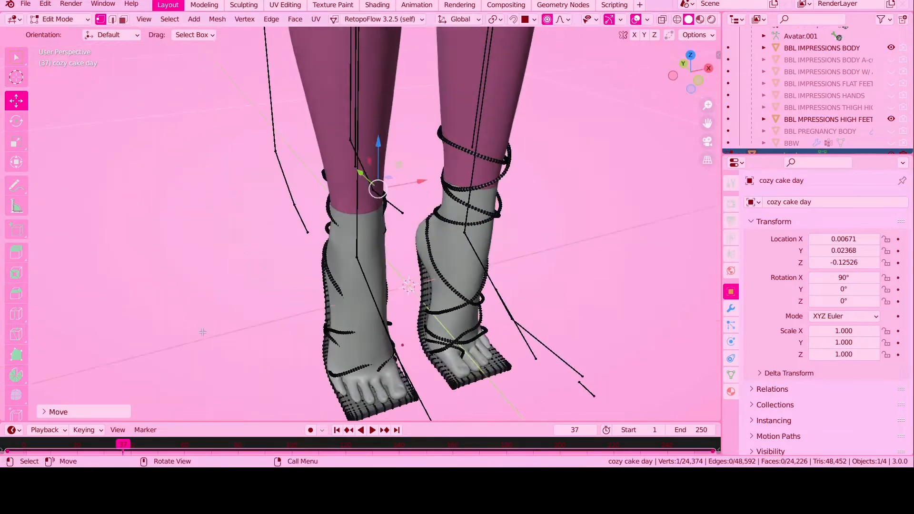
pyautogui.moveTo(285, 238); pyautogui.dragTo(366, 240, button='middle')
pyautogui.moveTo(466, 212); pyautogui.dragTo(335, 218, button='middle')
pyautogui.press('g')
pyautogui.moveTo(334, 219); pyautogui.dragTo(329, 224)
pyautogui.click(322, 196)
pyautogui.moveTo(347, 172); pyautogui.dragTo(337, 185)
pyautogui.moveTo(335, 187); pyautogui.dragTo(398, 168, button='middle')
pyautogui.click(267, 215)
pyautogui.moveTo(321, 208); pyautogui.dragTo(315, 209)
# - Move the right shoe's crossed ankle straps out over the instep and adjust the strap beside the outer ankle
pyautogui.moveTo(315, 209); pyautogui.dragTo(426, 238, button='middle')
pyautogui.click(328, 256)
pyautogui.moveTo(327, 256); pyautogui.dragTo(371, 209, button='middle')
pyautogui.scroll(3, 371, 238)
pyautogui.press('g')
pyautogui.moveTo(372, 274); pyautogui.dragTo(358, 282)
pyautogui.moveTo(357, 282); pyautogui.dragTo(437, 286, button='middle')
pyautogui.moveTo(322, 311); pyautogui.dragTo(326, 311)
pyautogui.moveTo(326, 311); pyautogui.dragTo(271, 297, button='middle')
pyautogui.click(302, 251)
pyautogui.moveTo(302, 251); pyautogui.dragTo(301, 252)
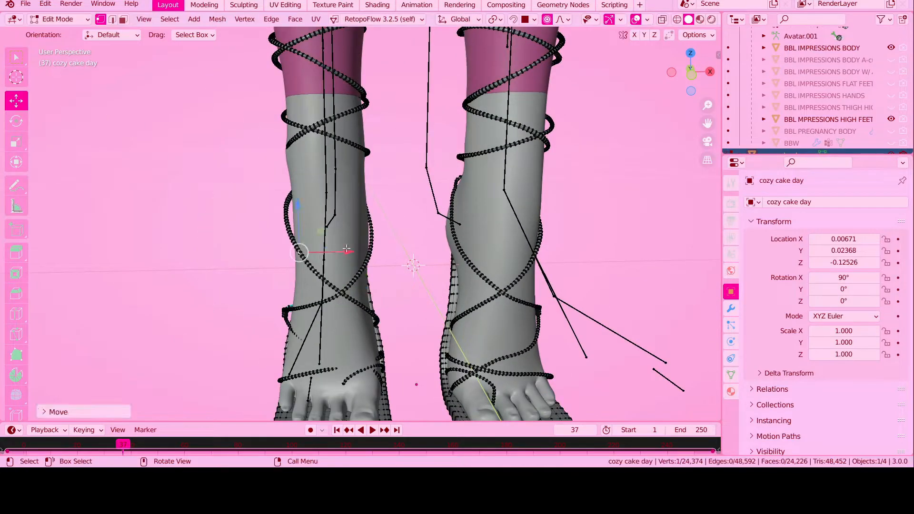
pyautogui.keyDown('shift'); pyautogui.moveTo(457, 329); pyautogui.dragTo(589, 165, button='middle'); pyautogui.keyUp('shift')
pyautogui.scroll(3, 589, 165)
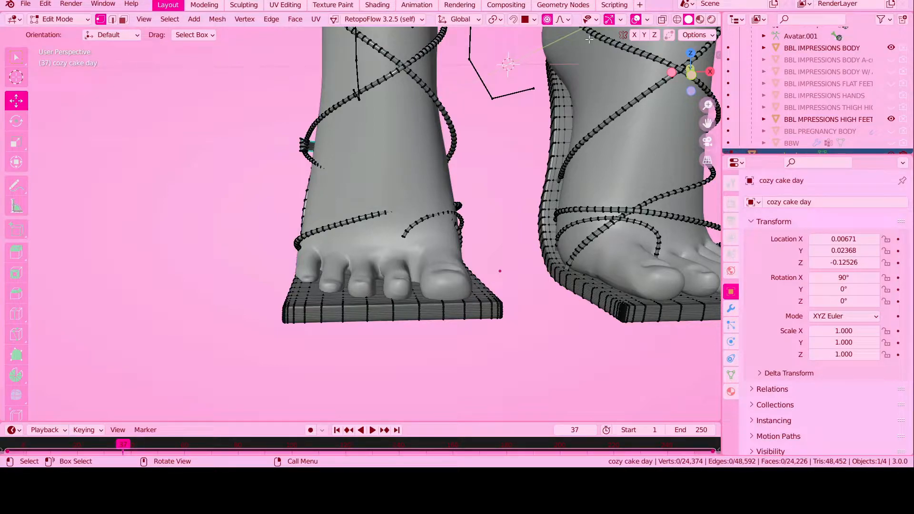
# - Move points of the right shoe's ankle and toe straps with proportional editing so they sit outside the skin
pyautogui.moveTo(209, 191); pyautogui.dragTo(301, 181, button='middle')
pyautogui.click(298, 186)
pyautogui.moveTo(256, 186); pyautogui.dragTo(271, 186)
pyautogui.click(210, 290)
pyautogui.moveTo(205, 287); pyautogui.dragTo(210, 284)
pyautogui.moveTo(210, 284); pyautogui.dragTo(249, 269, button='middle')
pyautogui.moveTo(249, 259); pyautogui.dragTo(253, 254)
pyautogui.moveTo(260, 247); pyautogui.dragTo(266, 286, button='middle')
pyautogui.keyDown('shift'); pyautogui.click(296, 288); pyautogui.keyUp('shift')
pyautogui.moveTo(321, 262); pyautogui.dragTo(316, 264)
pyautogui.moveTo(326, 261)
pyautogui.mouseDown(button='middle')
pyautogui.moveTo(400, 212)
pyautogui.moveTo(216, 249)
pyautogui.moveTo(200, 206)
pyautogui.moveTo(333, 223)
pyautogui.moveTo(316, 229)
pyautogui.moveTo(323, 266)
pyautogui.mouseUp(button='middle')
# - Reshape the right shoe's strap above the big toe and inner instep so it clears the foot
pyautogui.click(424, 189)
pyautogui.moveTo(424, 165); pyautogui.dragTo(423, 170)
pyautogui.moveTo(399, 223); pyautogui.dragTo(404, 226)
pyautogui.moveTo(405, 226); pyautogui.dragTo(354, 230, button='middle')
pyautogui.moveTo(447, 221); pyautogui.dragTo(437, 235)
pyautogui.moveTo(436, 233); pyautogui.dragTo(474, 190, button='middle')
pyautogui.moveTo(395, 250); pyautogui.dragTo(406, 225)
pyautogui.click(406, 225)
pyautogui.moveTo(405, 227); pyautogui.dragTo(323, 231, button='middle')
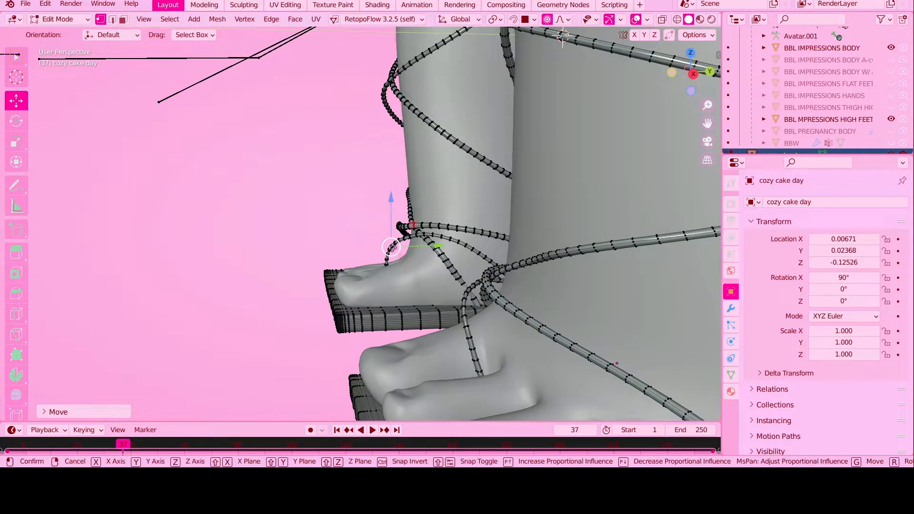
pyautogui.moveTo(458, 209); pyautogui.dragTo(460, 209)
pyautogui.moveTo(460, 209); pyautogui.dragTo(404, 233, button='middle')
# - Try to shift strap points around the right foot, including the one beside the little toe, and undo each move
pyautogui.click(402, 187)
pyautogui.moveTo(403, 187); pyautogui.dragTo(413, 193)
pyautogui.hotkey('ctrl', 'z')
pyautogui.moveTo(413, 193); pyautogui.dragTo(504, 166, button='middle')
pyautogui.moveTo(271, 248); pyautogui.dragTo(233, 257, button='middle')
pyautogui.moveTo(273, 141); pyautogui.dragTo(281, 144)
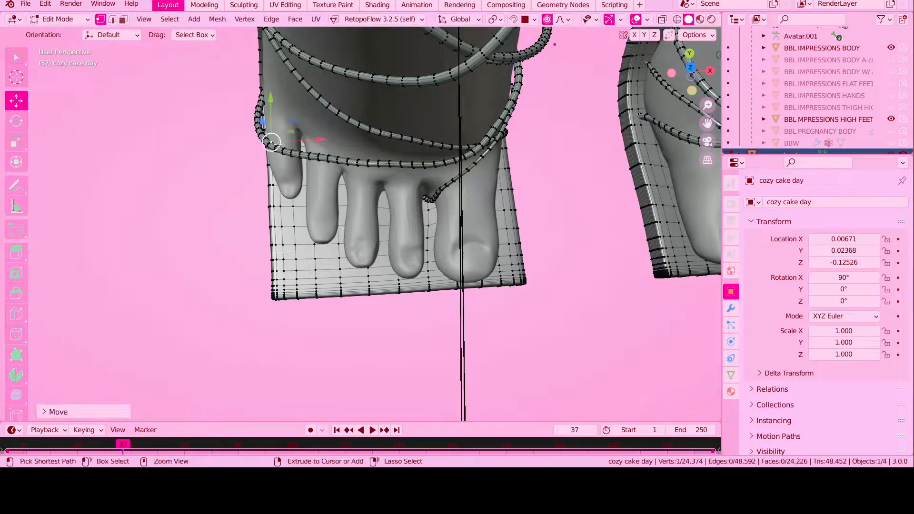
pyautogui.hotkey('ctrl', 'z')
pyautogui.scroll(-2, 304, 209)
pyautogui.moveTo(309, 209); pyautogui.dragTo(500, 222, button='middle')
pyautogui.click(304, 249)
pyautogui.moveTo(304, 249); pyautogui.dragTo(284, 258)
pyautogui.hotkey('ctrl', 'z')
pyautogui.hotkey('ctrl', 'z')
# - Shift successive points along the right shoe's straps in small moves to even out their curve around the foot
pyautogui.moveTo(324, 221); pyautogui.dragTo(303, 227, button='middle')
pyautogui.moveTo(333, 205); pyautogui.dragTo(328, 203)
pyautogui.moveTo(328, 203); pyautogui.dragTo(294, 215, button='middle')
pyautogui.click(356, 199)
pyautogui.moveTo(356, 199); pyautogui.dragTo(350, 202)
pyautogui.click(486, 135)
pyautogui.moveTo(486, 135); pyautogui.dragTo(482, 136)
pyautogui.moveTo(481, 137); pyautogui.dragTo(455, 137, button='middle')
pyautogui.click(599, 109)
pyautogui.moveTo(599, 109); pyautogui.dragTo(593, 113)
pyautogui.moveTo(593, 114); pyautogui.dragTo(470, 143, button='middle')
pyautogui.click(372, 299)
pyautogui.moveTo(372, 298); pyautogui.dragTo(367, 296)
pyautogui.moveTo(367, 295); pyautogui.dragTo(410, 289, button='middle')
pyautogui.click(548, 299)
pyautogui.moveTo(547, 300); pyautogui.dragTo(536, 296)
pyautogui.moveTo(537, 296); pyautogui.dragTo(329, 283, button='middle')
# - Switch the shoes to Sculpt Mode and smooth the foot straps with a resized Smooth brush
pyautogui.click(62, 20)
pyautogui.click(71, 59)
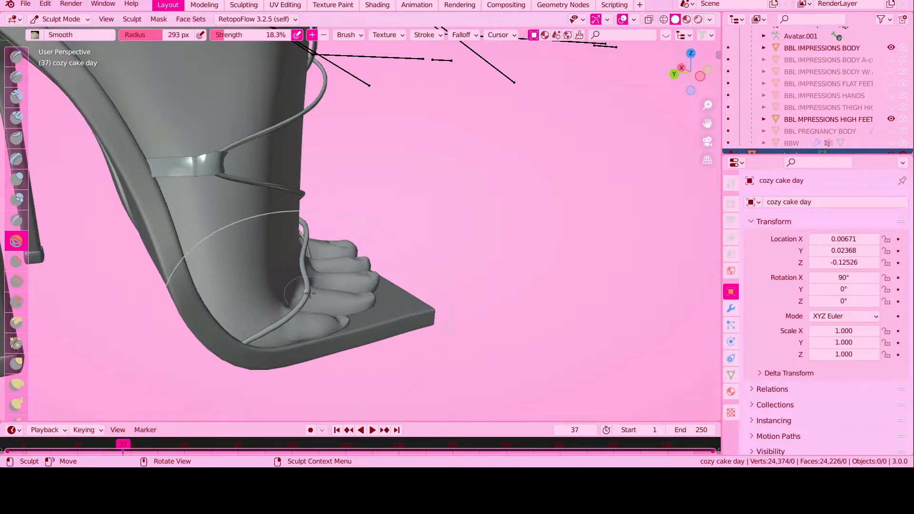
pyautogui.moveTo(347, 266); pyautogui.dragTo(359, 223, button='middle')
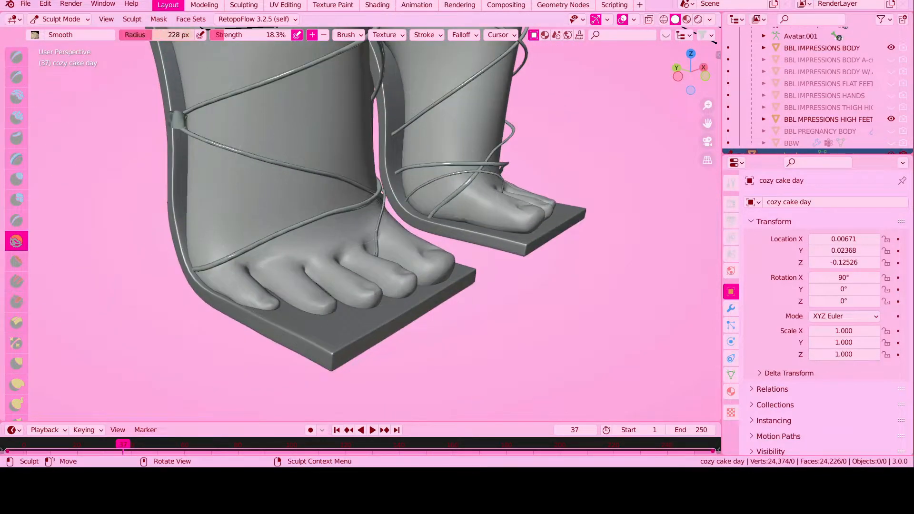
pyautogui.press('f')
pyautogui.scroll(-3, 304, 266)
pyautogui.moveTo(304, 267); pyautogui.dragTo(362, 260, button='middle')
pyautogui.scroll(1, 225, 319)
# - Pull the shoes' straps into place around the feet and ankles with the Grab brush
pyautogui.press('g')
pyautogui.moveTo(278, 302); pyautogui.dragTo(289, 234, button='middle')
pyautogui.moveTo(296, 265)
pyautogui.mouseDown(button='middle')
pyautogui.moveTo(428, 230)
pyautogui.moveTo(363, 215)
pyautogui.moveTo(295, 244)
pyautogui.moveTo(271, 306)
pyautogui.moveTo(388, 239)
pyautogui.mouseUp(button='middle')
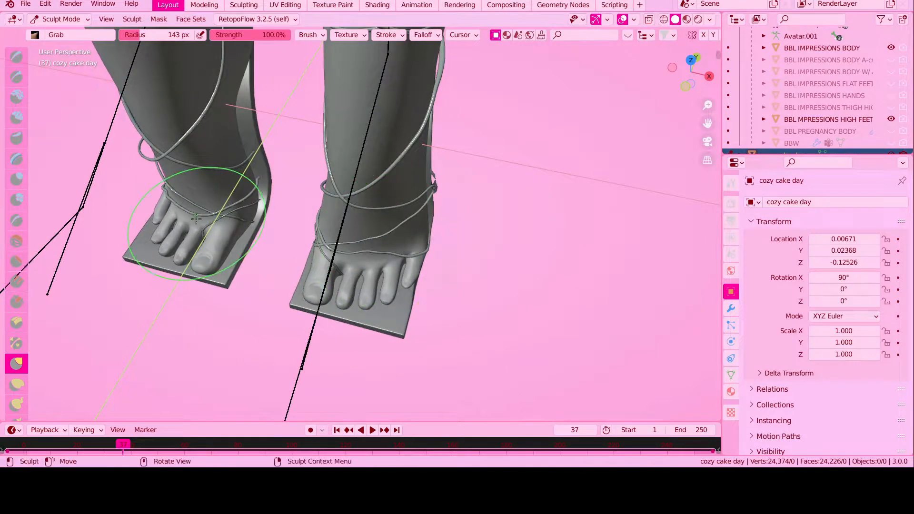
pyautogui.moveTo(197, 219); pyautogui.dragTo(371, 245, button='middle')
pyautogui.moveTo(424, 267)
pyautogui.mouseDown(button='middle')
pyautogui.moveTo(296, 250)
pyautogui.moveTo(279, 178)
pyautogui.moveTo(455, 99)
pyautogui.moveTo(408, 167)
pyautogui.moveTo(472, 120)
pyautogui.moveTo(257, 173)
pyautogui.mouseUp(button='middle')
pyautogui.moveTo(327, 151)
pyautogui.mouseDown(button='middle')
pyautogui.moveTo(371, 120)
pyautogui.moveTo(346, 204)
pyautogui.moveTo(365, 209)
pyautogui.mouseUp(button='middle')
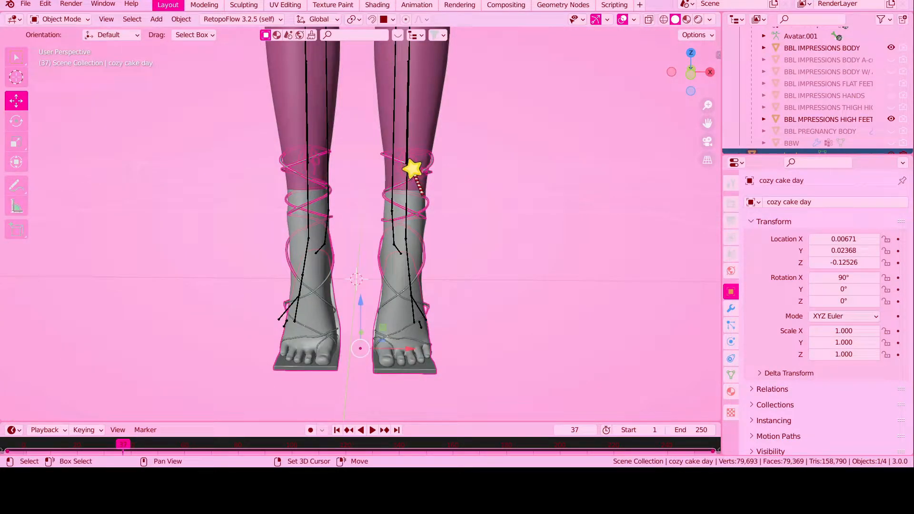
# - Parent the cozy cake day shoes to the Avatar.001 armature using Armature Deform With Empty Groups
pyautogui.keyDown('shift'); pyautogui.click(407, 164); pyautogui.keyUp('shift')
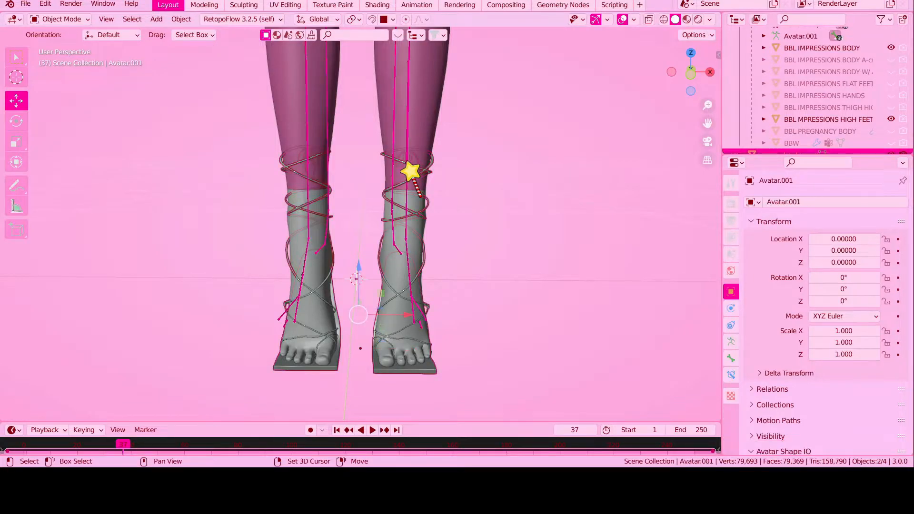
pyautogui.hotkey('ctrl', 'p')
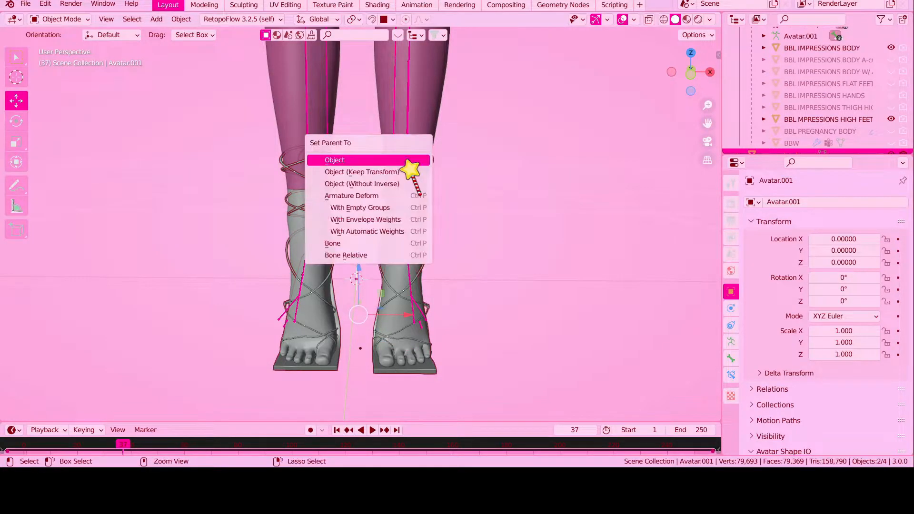
pyautogui.click(370, 208)
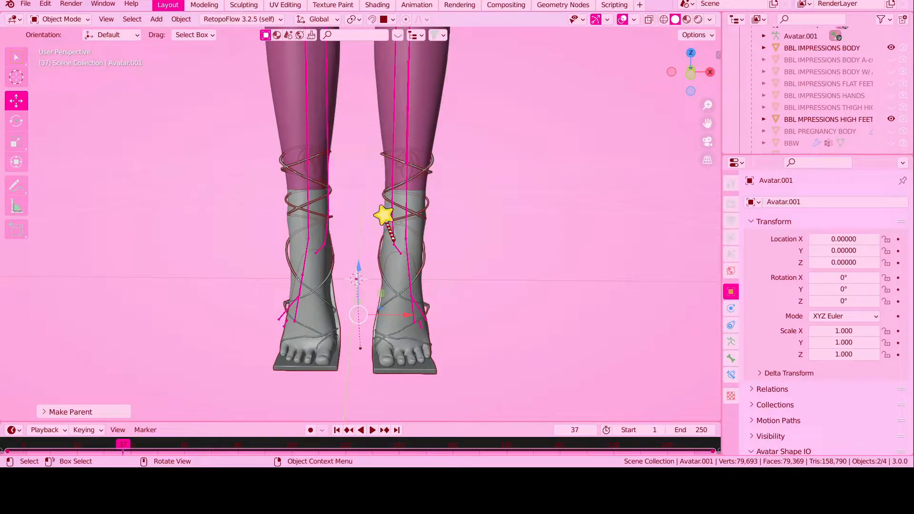
# - In Weight Paint mode, transfer weights from BBL IMPRESSIONS BODY and BBL MPRESSIONS HIGH FEET onto all vertices of the shoes
pyautogui.click(432, 113)
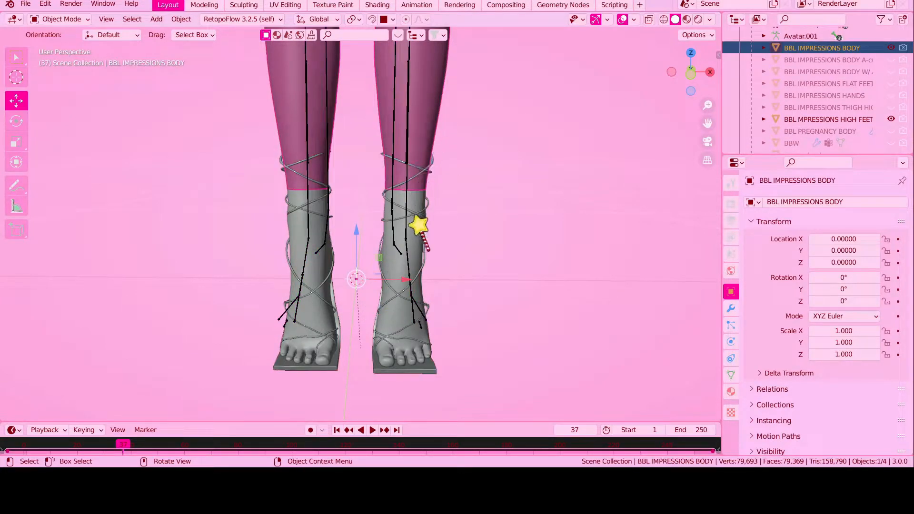
pyautogui.click(427, 209)
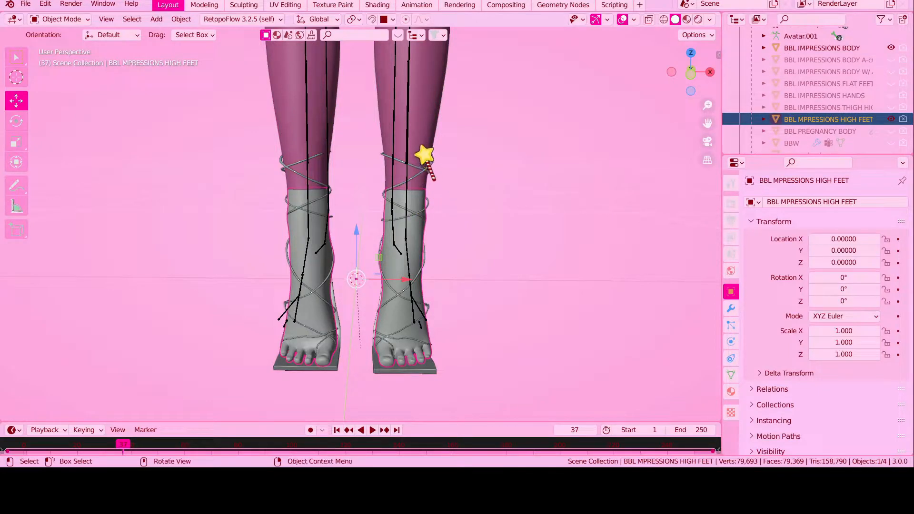
pyautogui.click(413, 193)
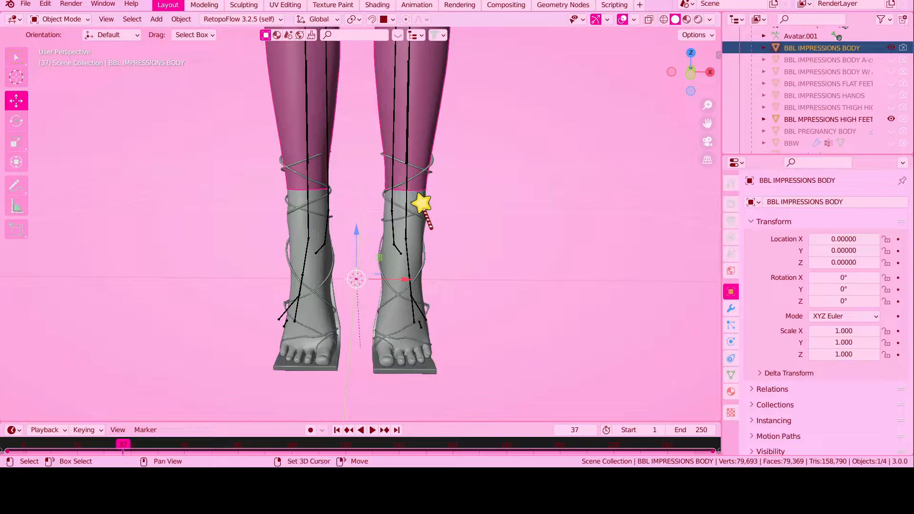
pyautogui.keyDown('shift'); pyautogui.click(423, 205); pyautogui.keyUp('shift')
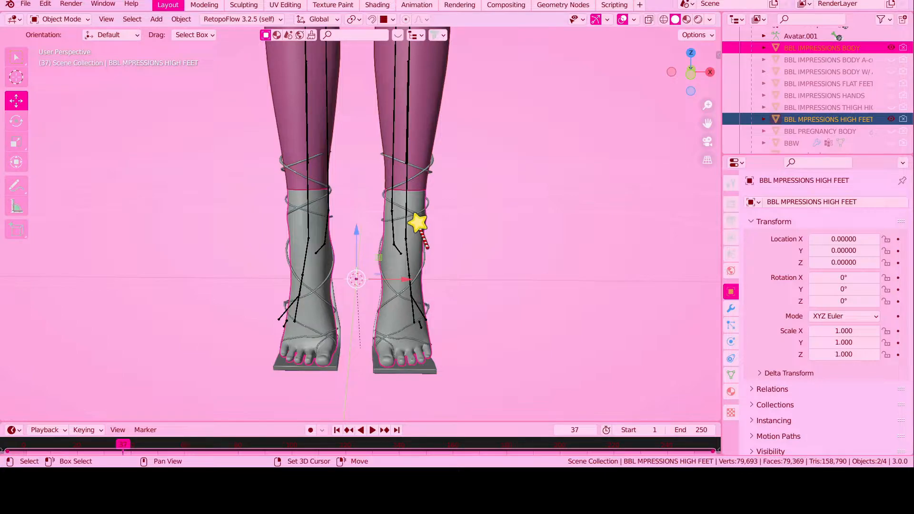
pyautogui.keyDown('shift'); pyautogui.click(416, 222); pyautogui.keyUp('shift')
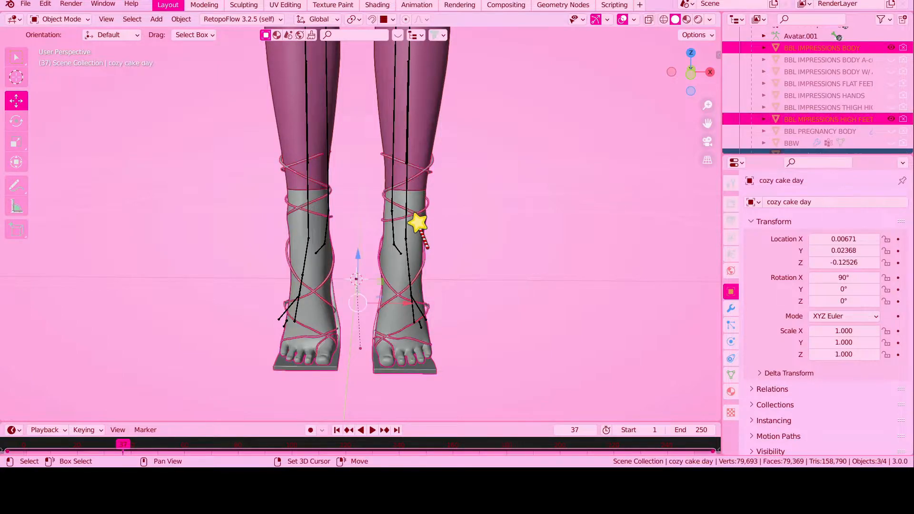
pyautogui.click(61, 20)
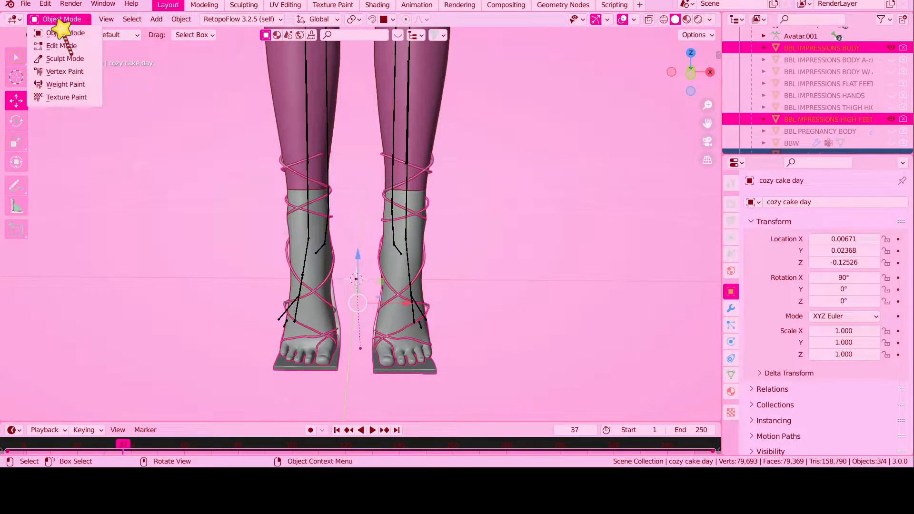
pyautogui.click(60, 86)
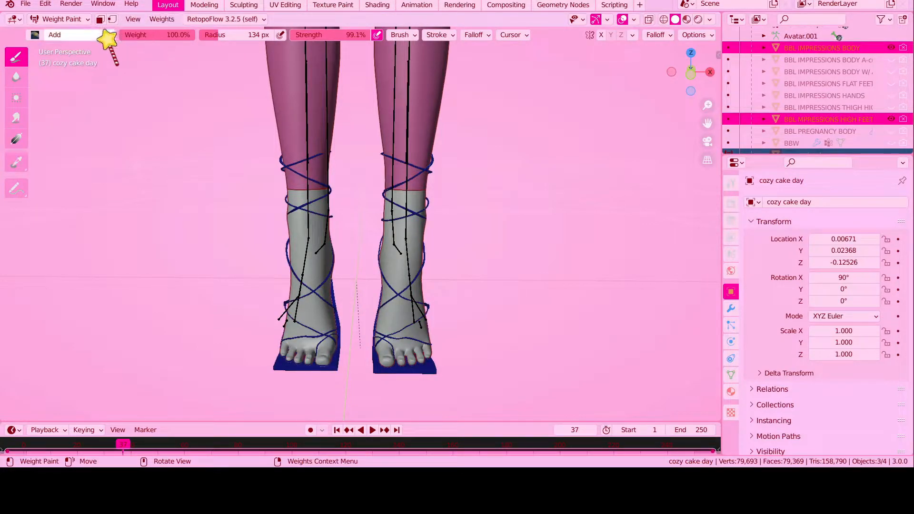
pyautogui.click(112, 19)
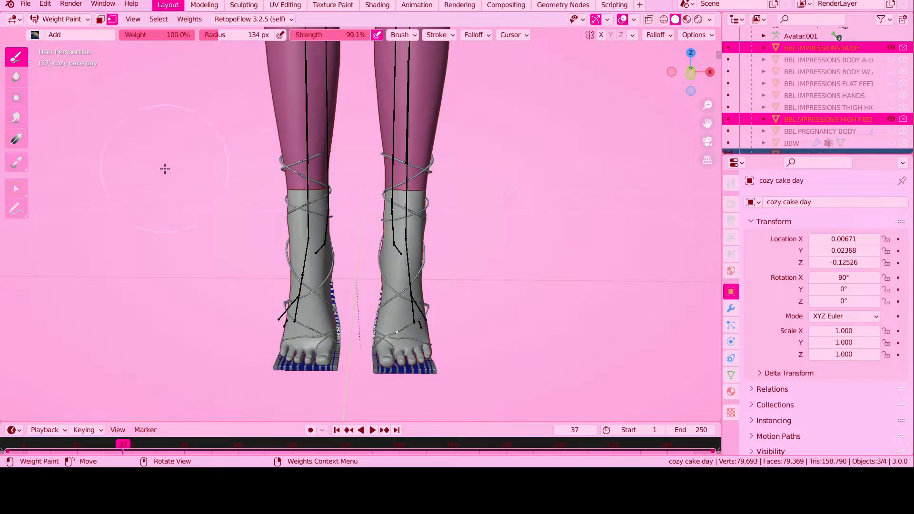
pyautogui.press('a')
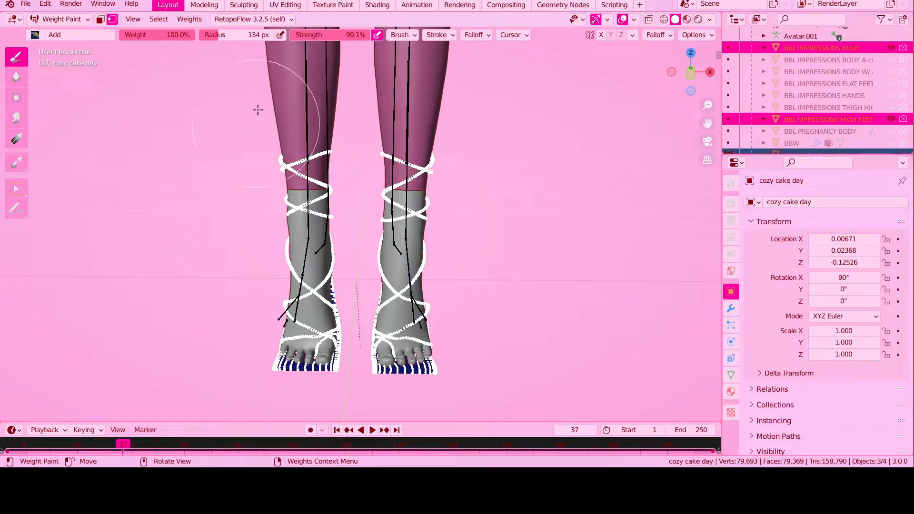
pyautogui.click(195, 21)
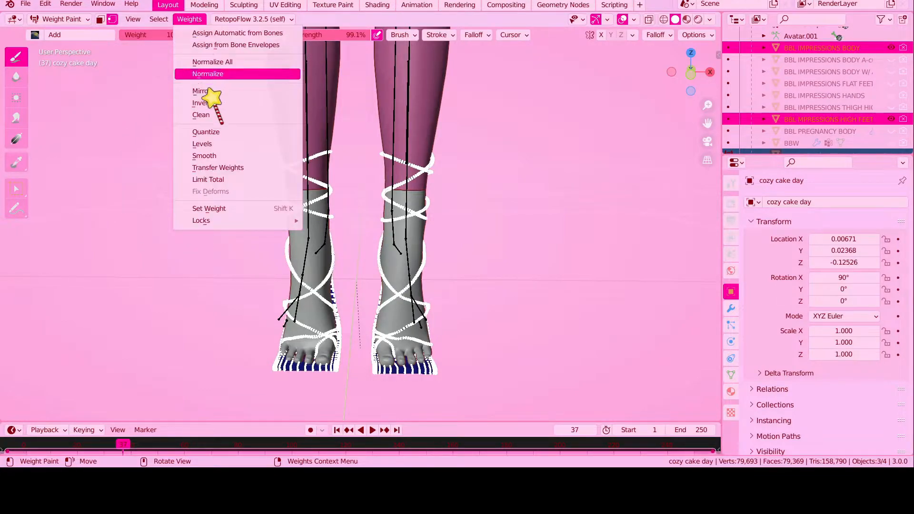
pyautogui.click(208, 169)
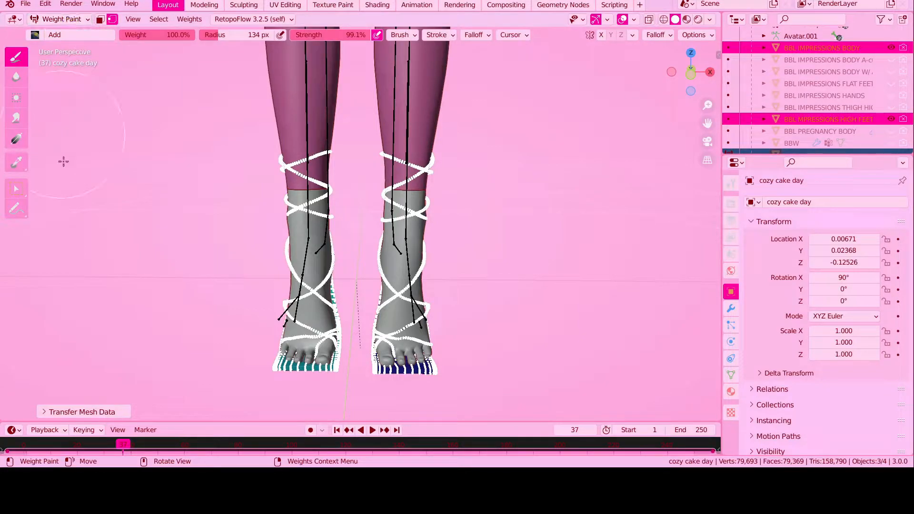
# - Set the weight transfer's source layers selection to By Name and return to Object Mode with nothing selected
pyautogui.click(85, 412)
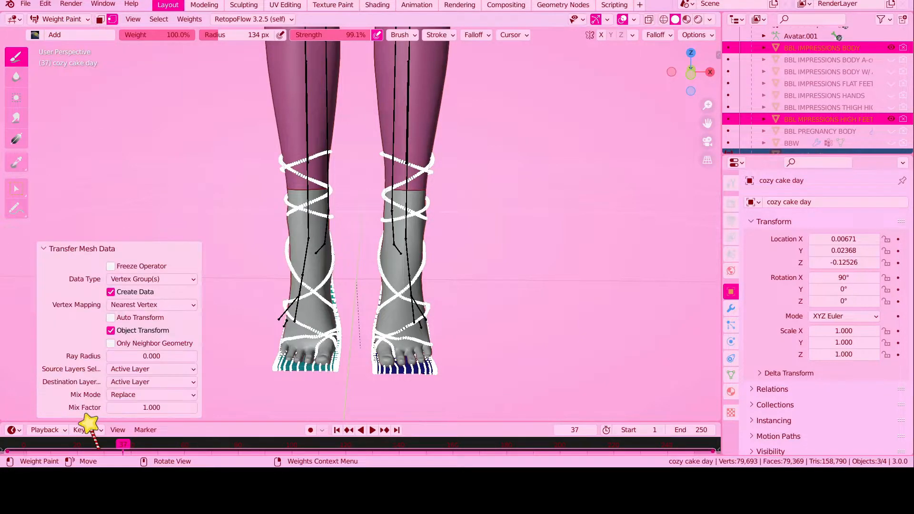
pyautogui.click(142, 369)
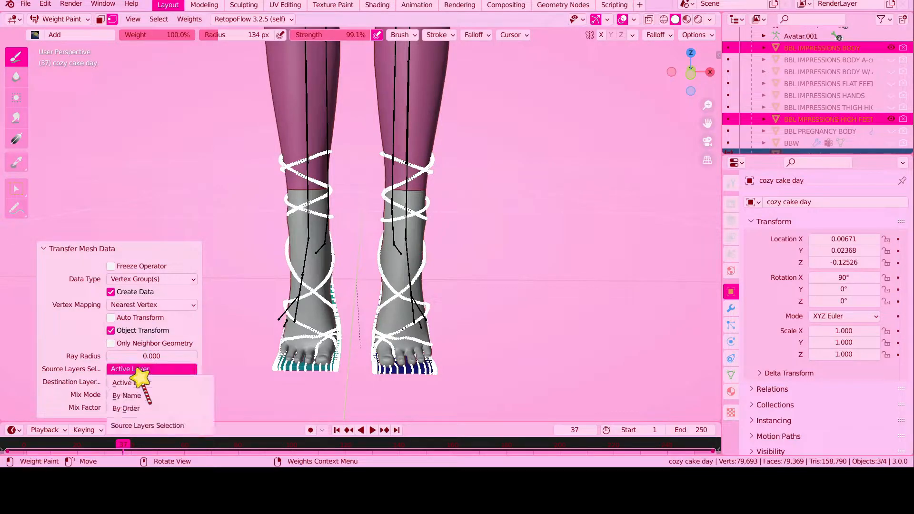
pyautogui.click(142, 396)
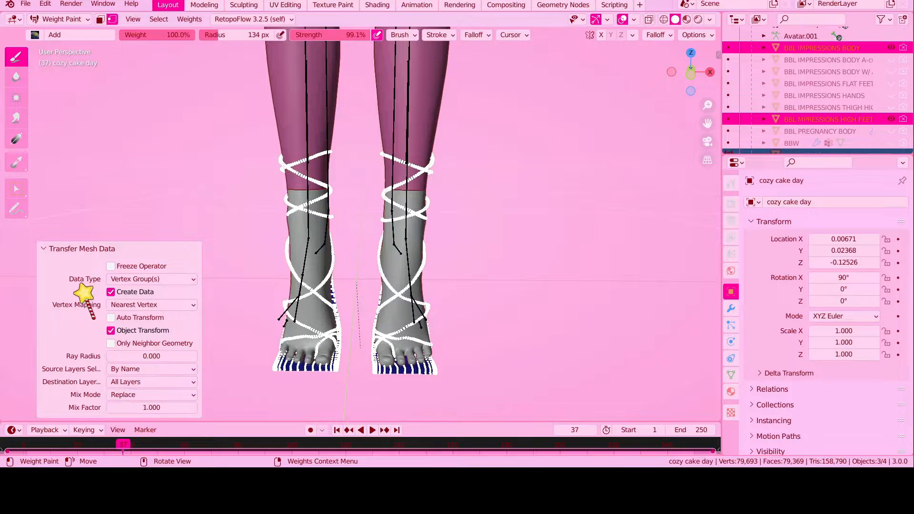
pyautogui.click(50, 248)
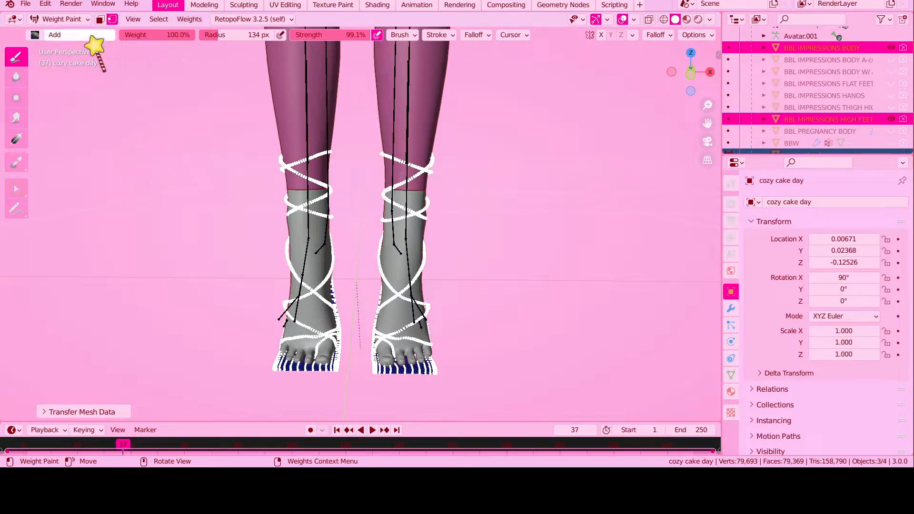
pyautogui.click(64, 20)
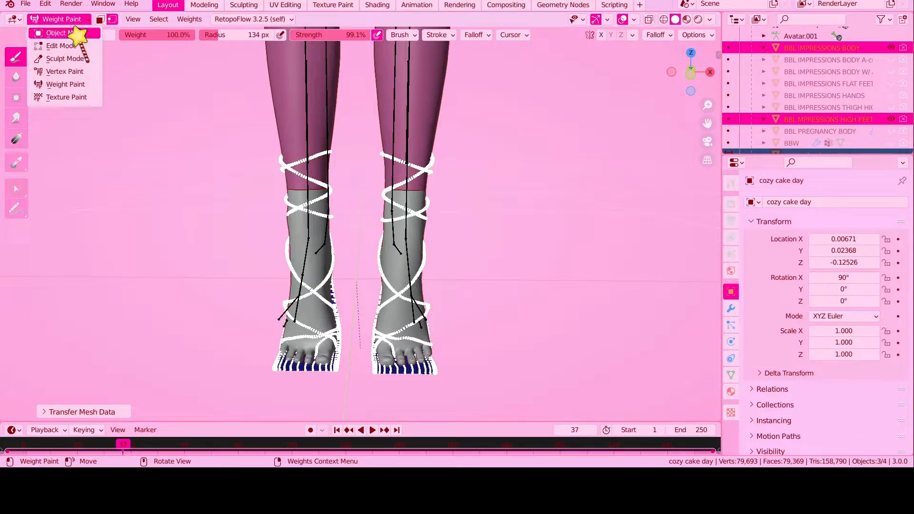
pyautogui.click(76, 33)
pyautogui.click(187, 135)
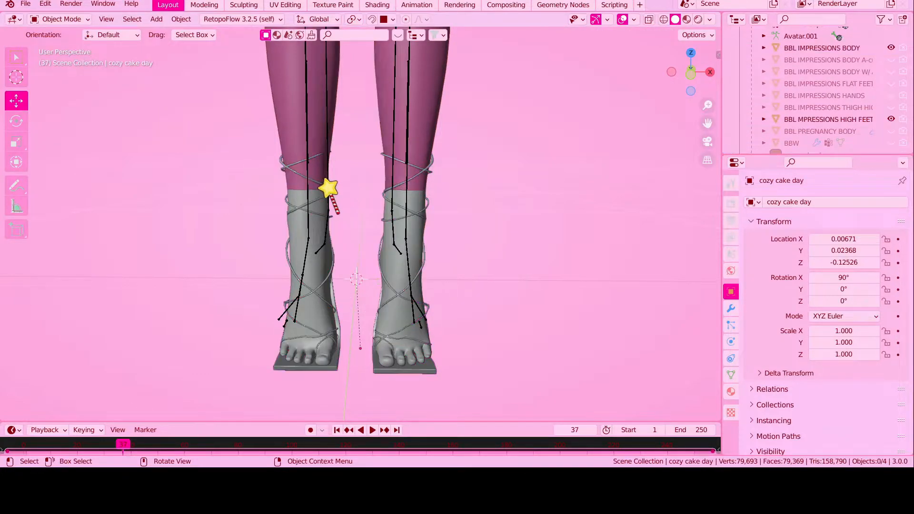
# - In Edit Mode, move the end of the right shoe's top wrap on the inner side of the shin with proportional editing
pyautogui.scroll(2, 341, 187)
pyautogui.moveTo(342, 186); pyautogui.dragTo(299, 187, button='middle')
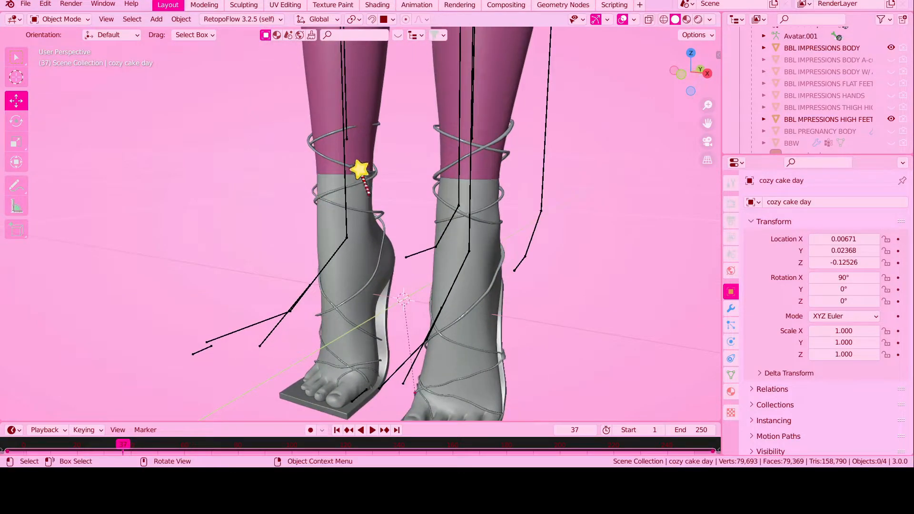
pyautogui.click(362, 178)
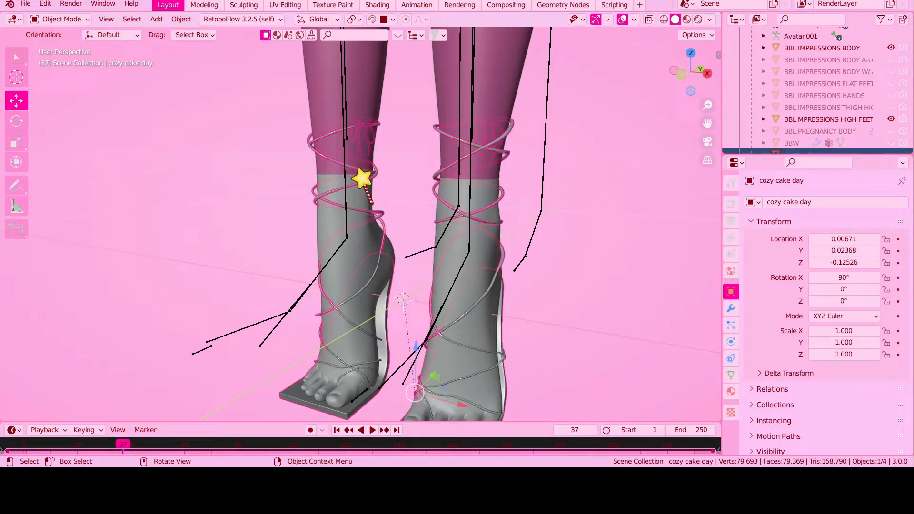
pyautogui.press('Tab')
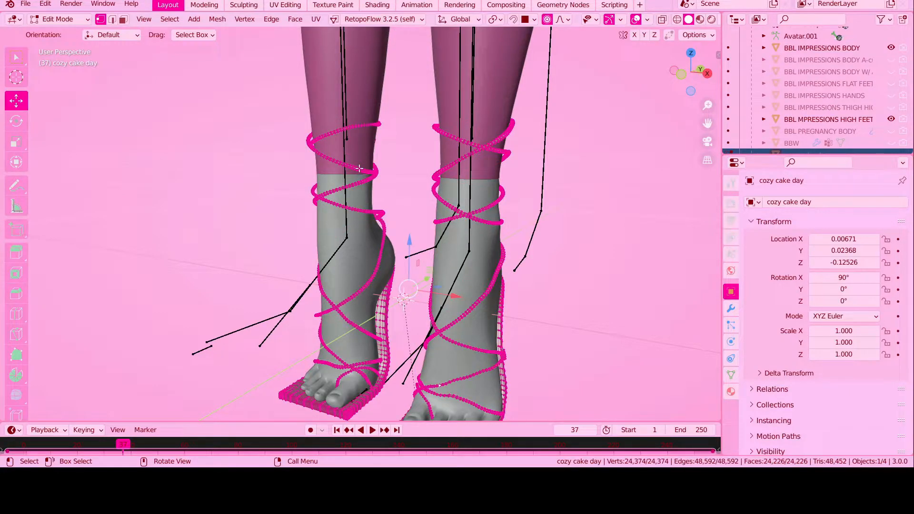
pyautogui.click(356, 125)
pyautogui.moveTo(358, 125); pyautogui.dragTo(389, 136, button='middle')
pyautogui.moveTo(361, 113); pyautogui.dragTo(365, 112)
pyautogui.moveTo(362, 116)
pyautogui.mouseDown(button='middle')
pyautogui.moveTo(428, 138)
pyautogui.moveTo(353, 124)
pyautogui.mouseUp(button='middle')
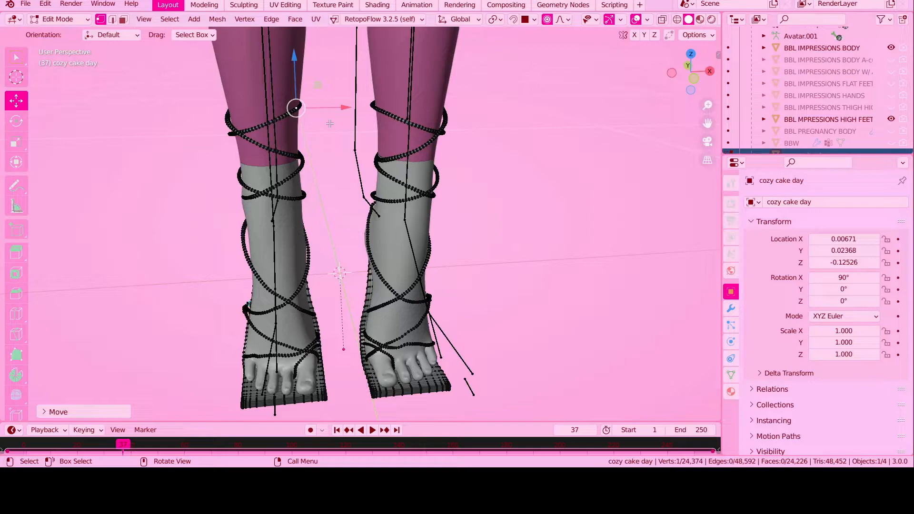
pyautogui.press('g')
pyautogui.press('Escape')
pyautogui.moveTo(337, 110); pyautogui.dragTo(342, 108)
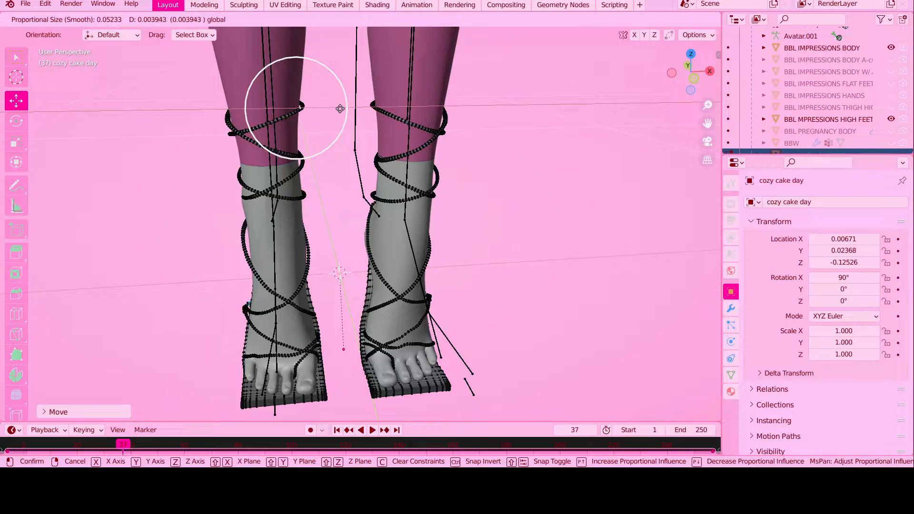
pyautogui.moveTo(340, 108); pyautogui.dragTo(341, 109)
# - Adjust the right shoe's lower ankle wrap at the outer side of the leg
pyautogui.moveTo(311, 177); pyautogui.dragTo(386, 178, button='middle')
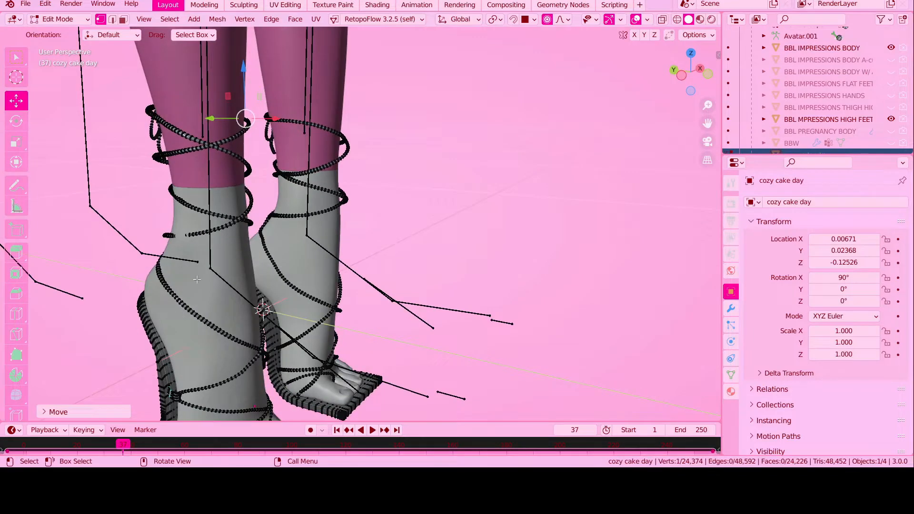
pyautogui.click(181, 236)
pyautogui.moveTo(203, 231); pyautogui.dragTo(203, 231)
pyautogui.moveTo(203, 231); pyautogui.dragTo(277, 219, button='middle')
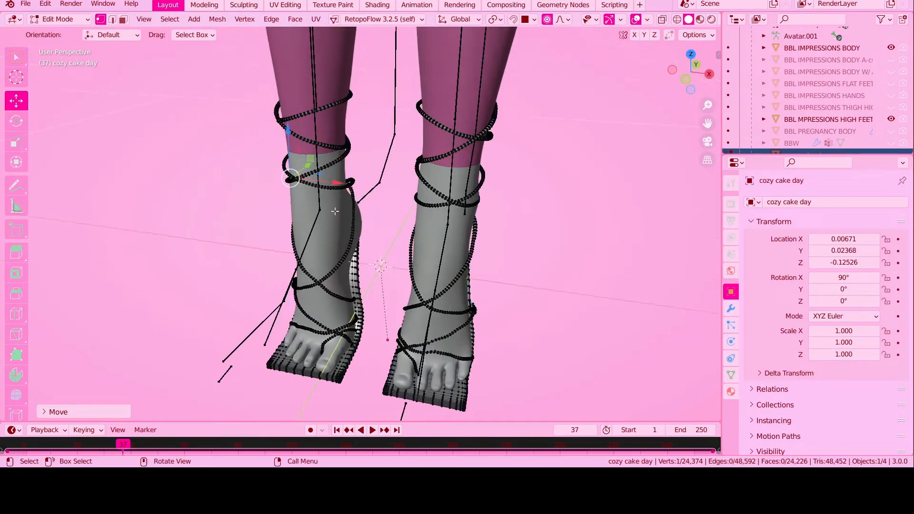
# - Return the shoes to Object Mode and check how the wraps fit around both ankles
pyautogui.moveTo(459, 193); pyautogui.dragTo(672, 190, button='middle')
pyautogui.scroll(-1, 672, 189)
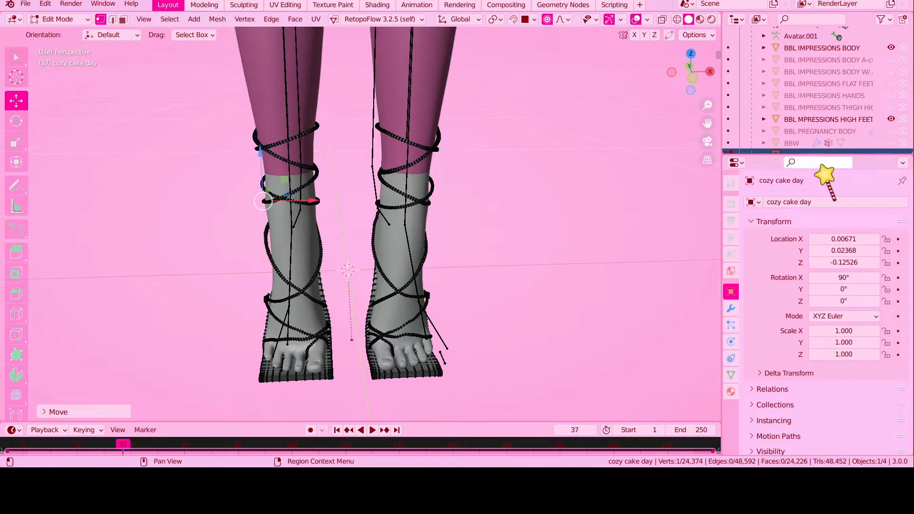
pyautogui.click(51, 11)
pyautogui.click(54, 19)
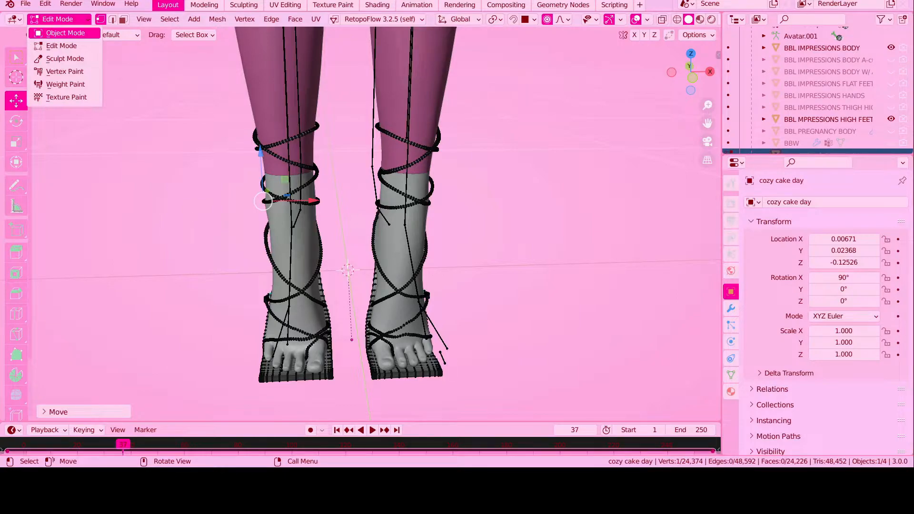
pyautogui.click(65, 33)
pyautogui.scroll(-5, 238, 236)
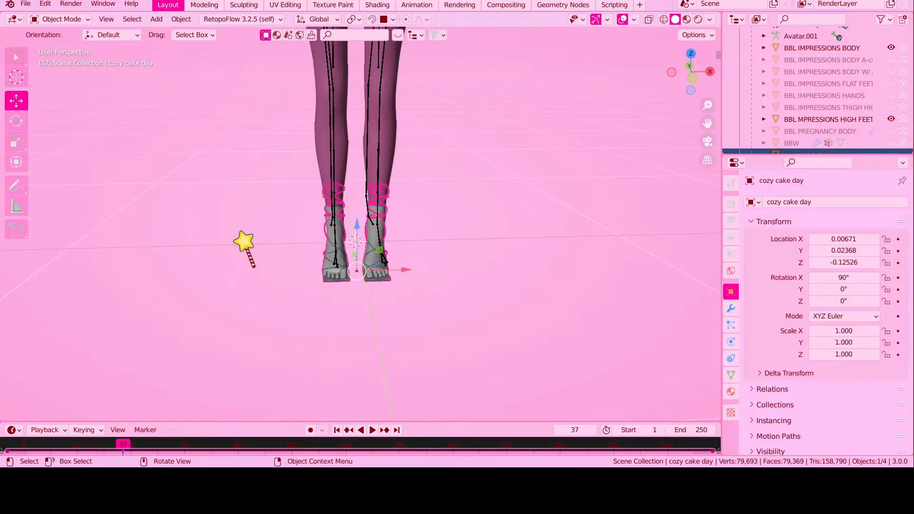
pyautogui.scroll(5, 292, 255)
pyautogui.moveTo(295, 253); pyautogui.dragTo(271, 238, button='middle')
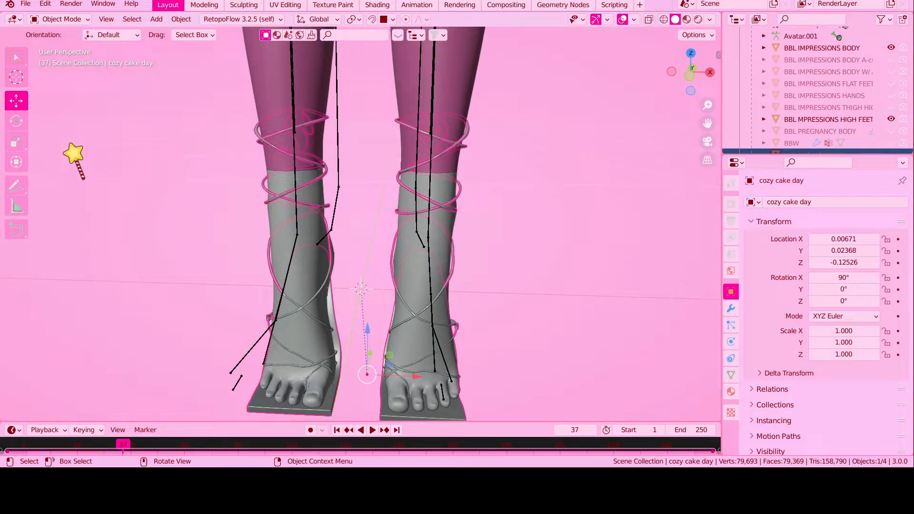
# - In Weight Paint mode, smooth the vertex weights across all vertices of the shoes
pyautogui.click(71, 19)
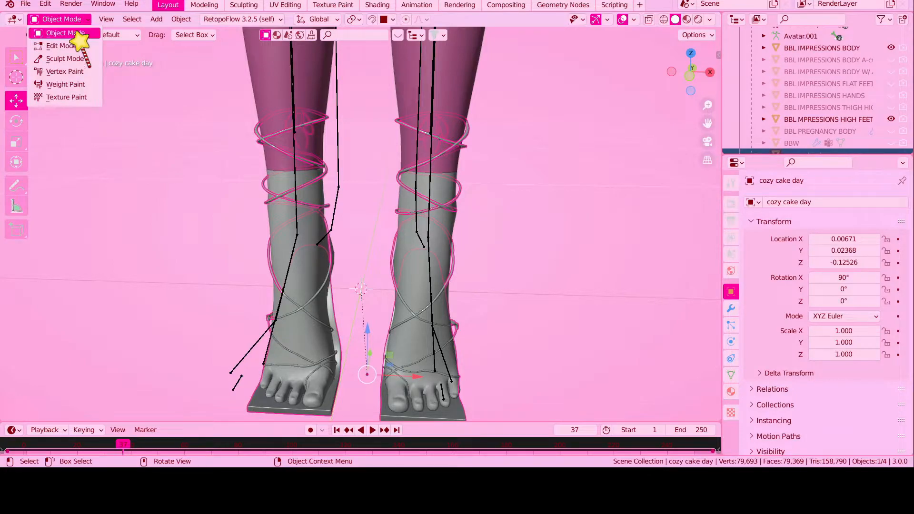
pyautogui.click(64, 85)
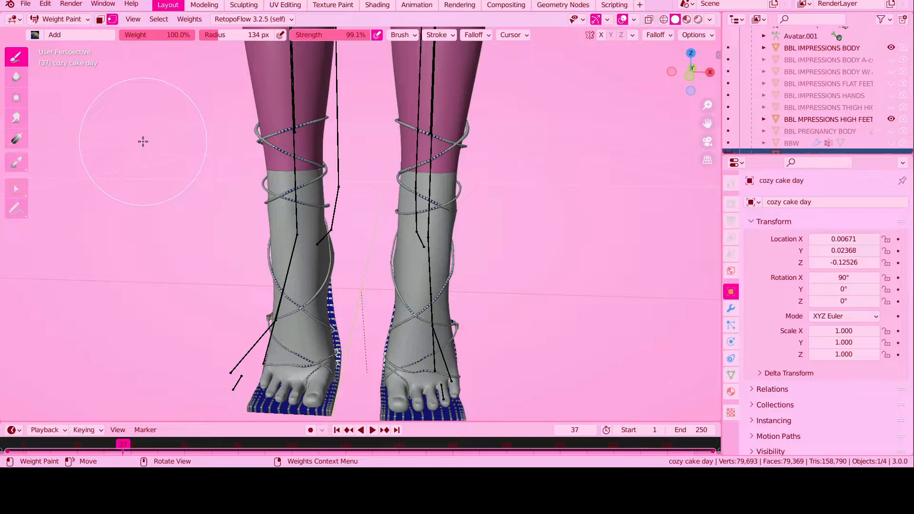
pyautogui.click(193, 20)
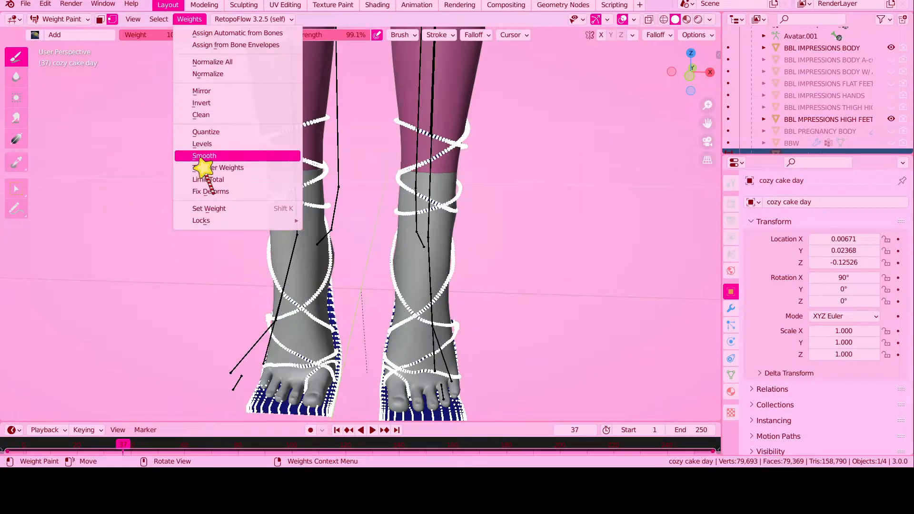
pyautogui.click(203, 157)
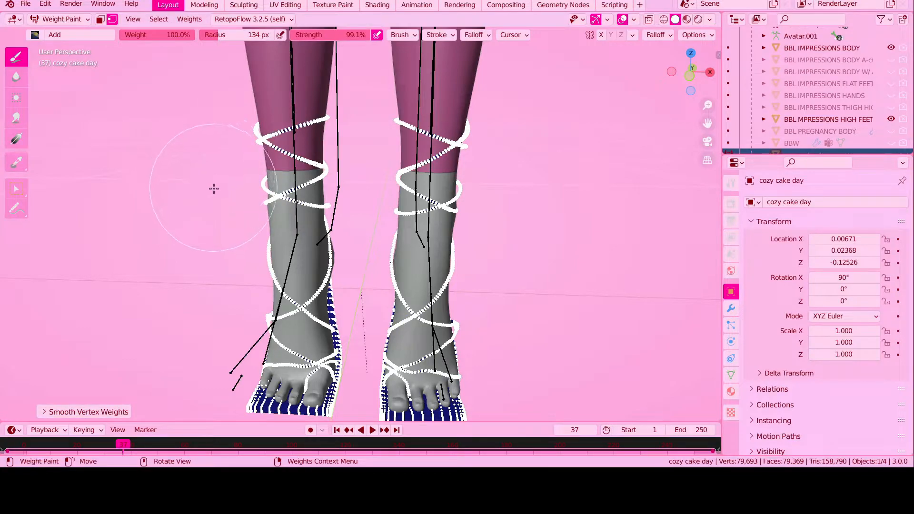
# - Set the Smooth Vertex Weights operation to the All Groups subset with 15 iterations
pyautogui.scroll(-2, 218, 204)
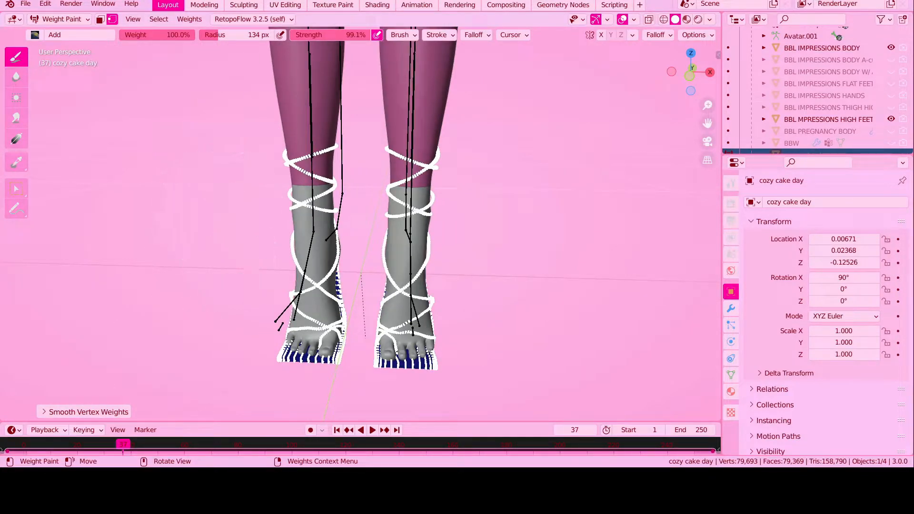
pyautogui.click(95, 414)
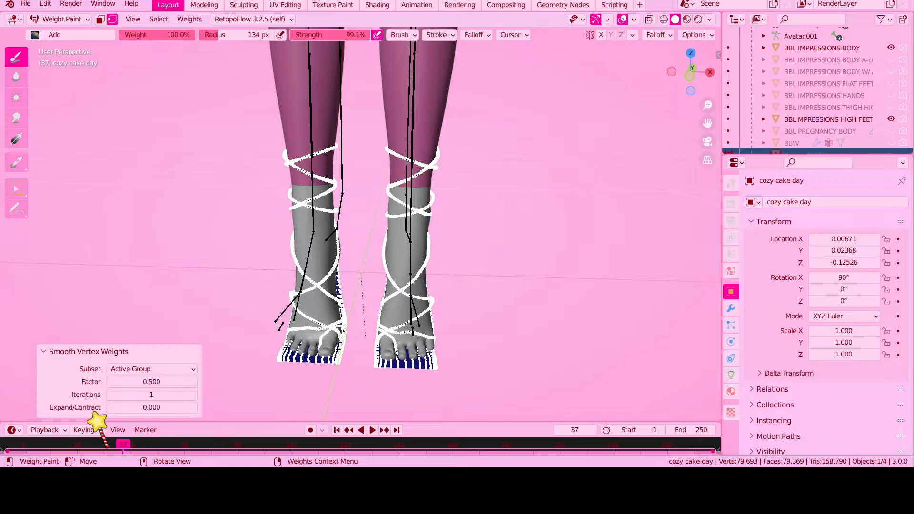
pyautogui.click(143, 369)
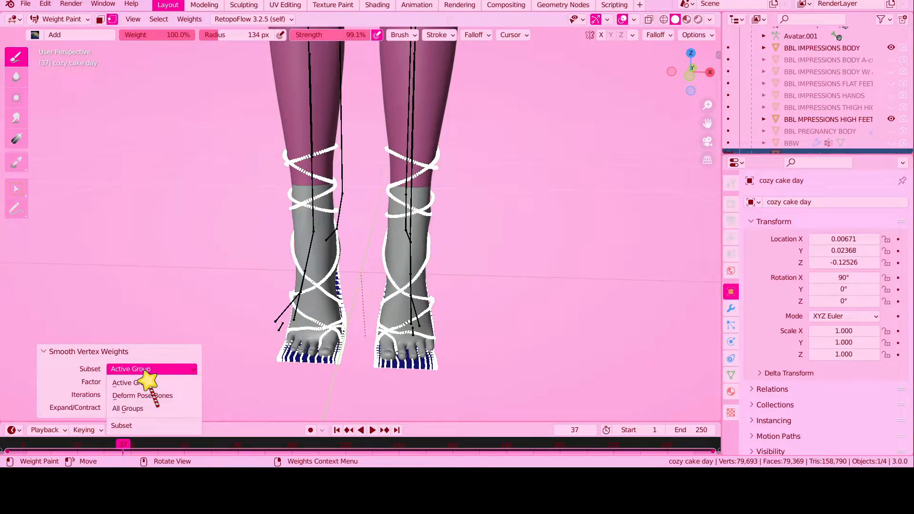
pyautogui.click(138, 408)
pyautogui.click(142, 396)
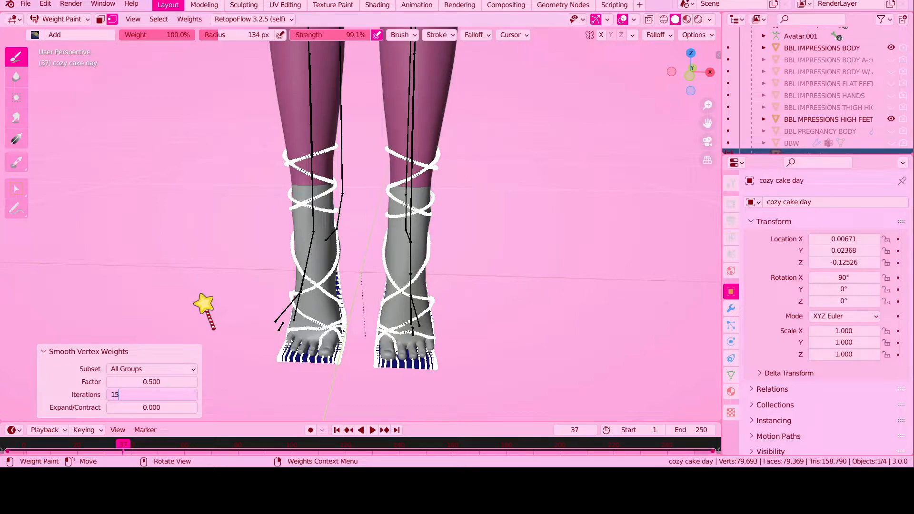
pyautogui.press('Return')
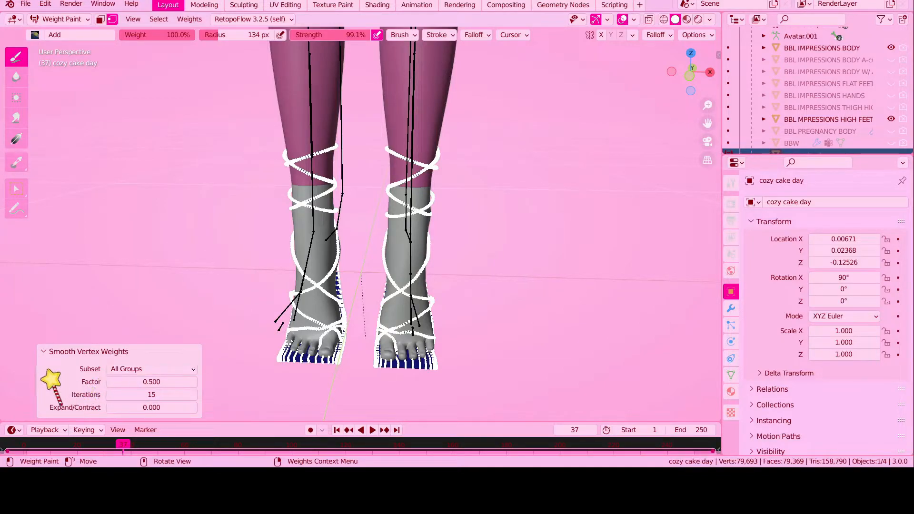
pyautogui.click(42, 352)
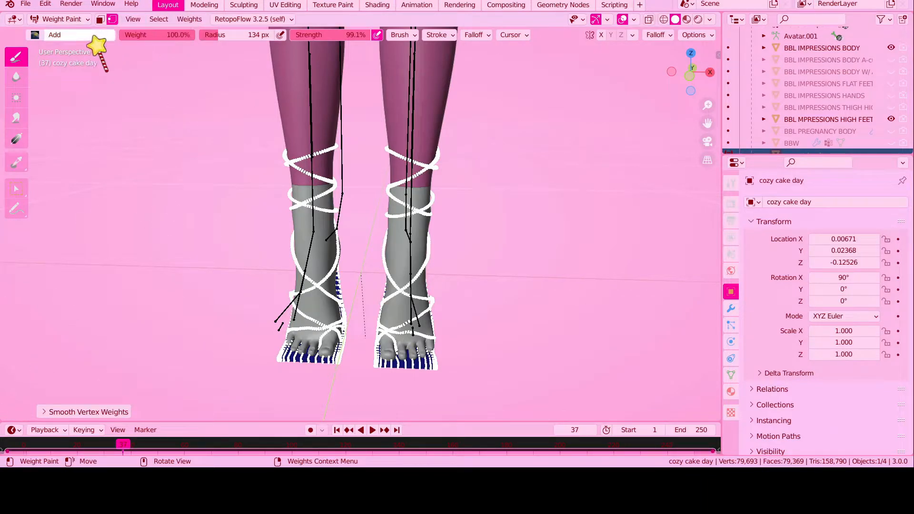
# - Back in Object Mode, switch the skeleton of the Avatar.001 armature to Pose Position
pyautogui.click(85, 20)
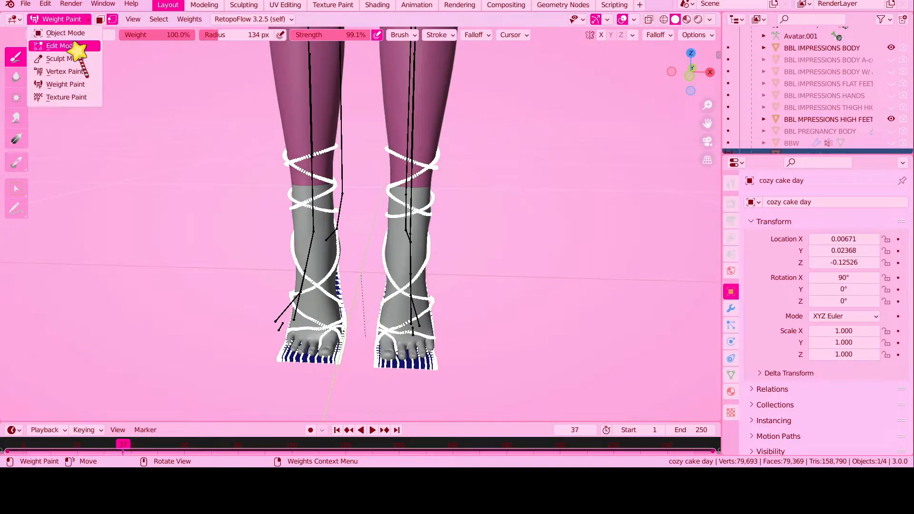
pyautogui.click(77, 45)
pyautogui.click(82, 20)
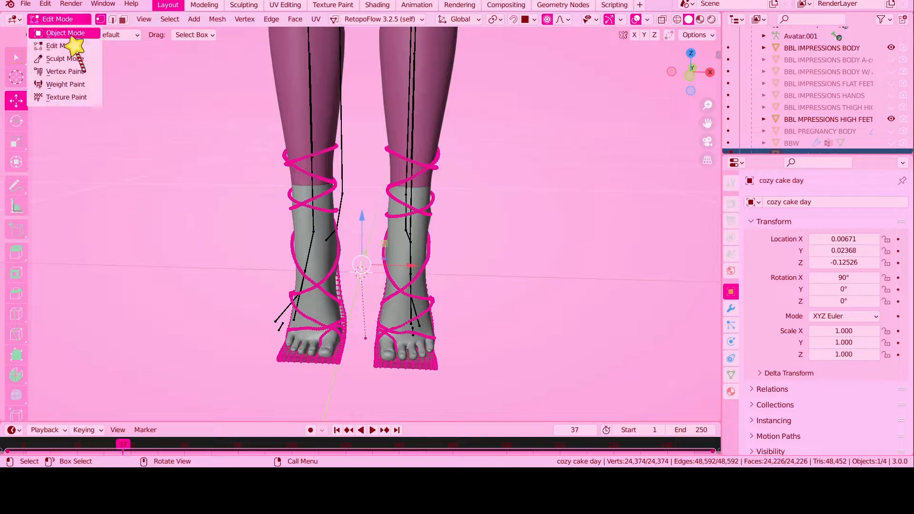
pyautogui.click(70, 34)
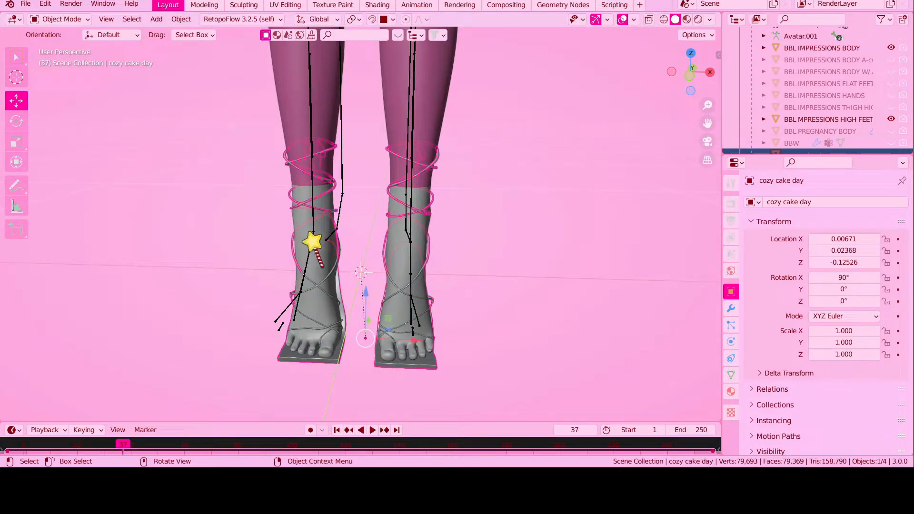
pyautogui.click(314, 229)
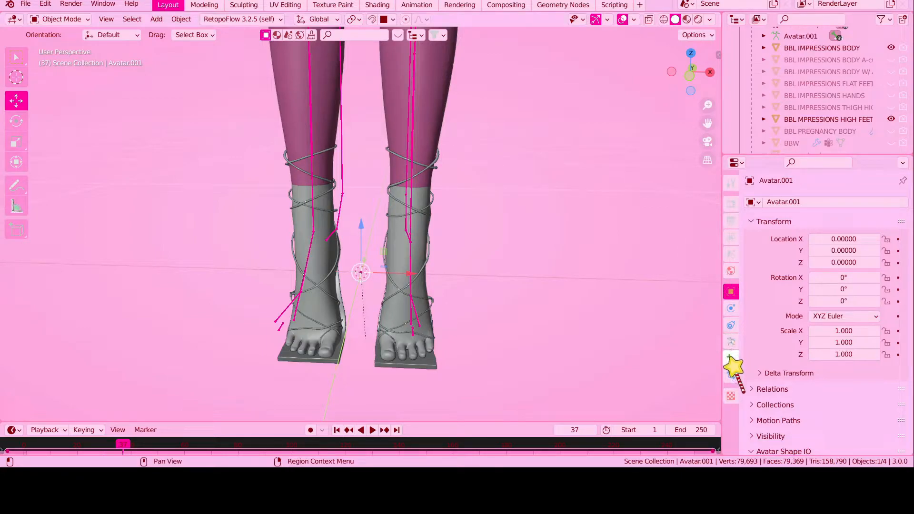
pyautogui.click(731, 341)
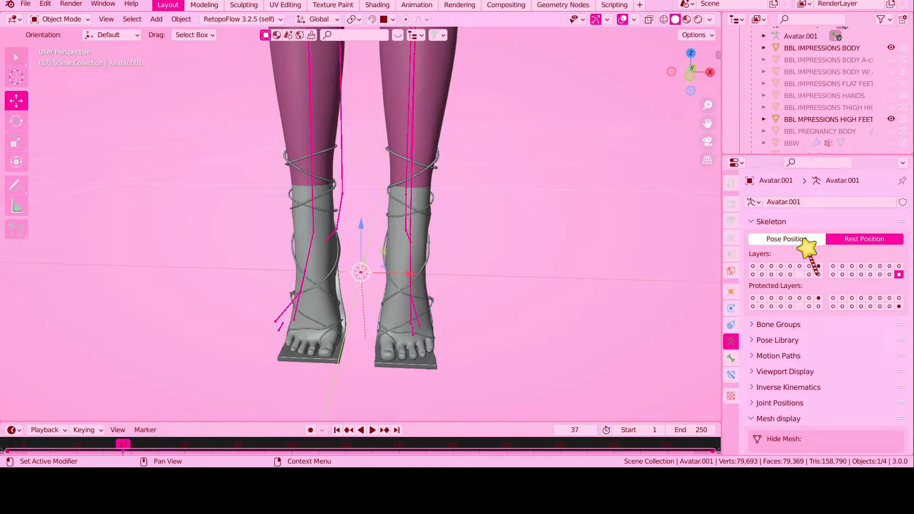
pyautogui.click(808, 241)
pyautogui.scroll(-3, 423, 261)
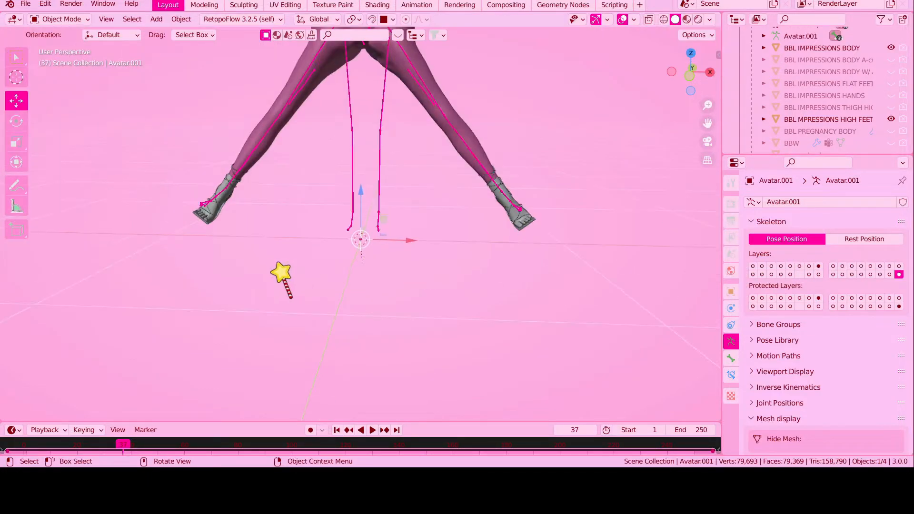
pyautogui.moveTo(259, 259); pyautogui.dragTo(290, 249, button='middle')
pyautogui.scroll(3, 416, 265)
# - In Pose Mode, start rotating the armature's mKneeRight bone to test how the shoe follows the leg
pyautogui.press('Tab')
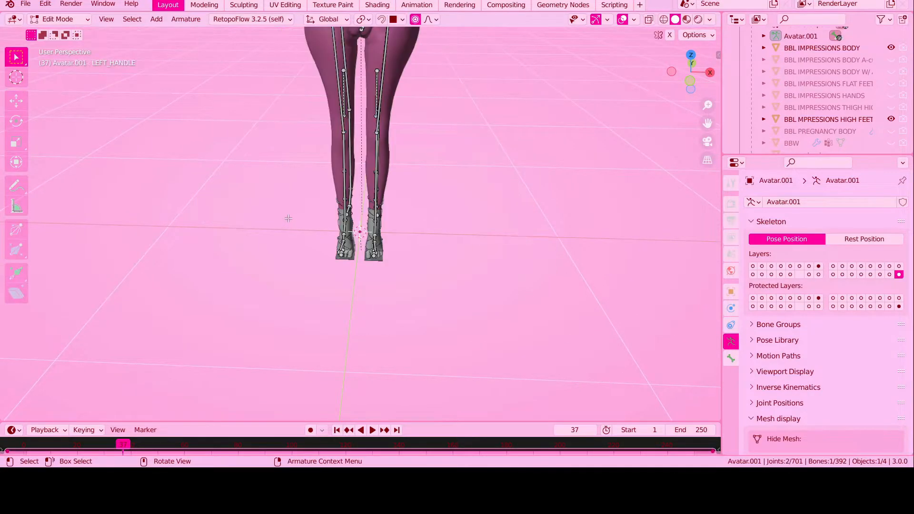
pyautogui.press('Tab')
pyautogui.moveTo(291, 229); pyautogui.dragTo(320, 247, button='middle')
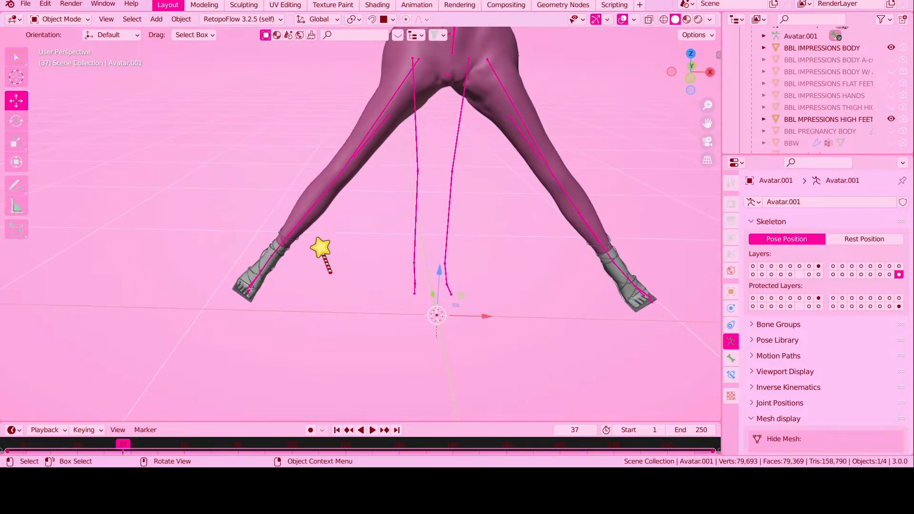
pyautogui.click(81, 20)
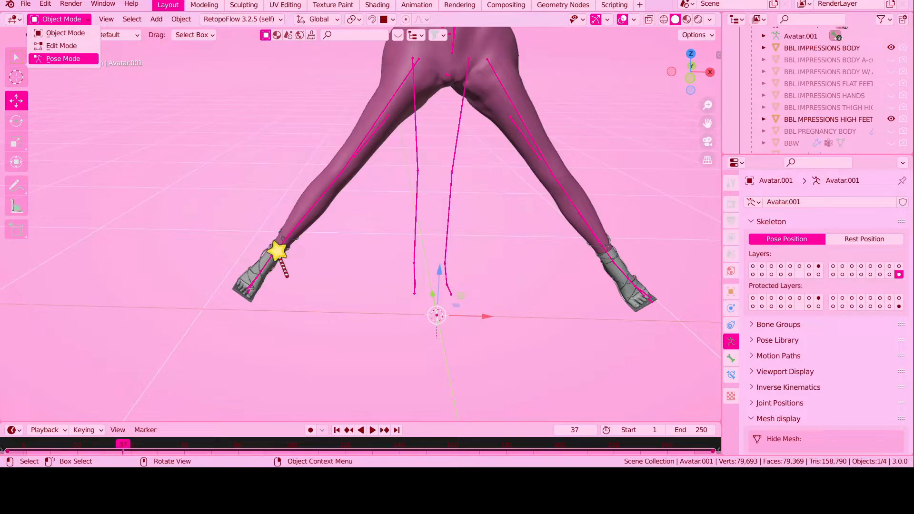
pyautogui.press('Return')
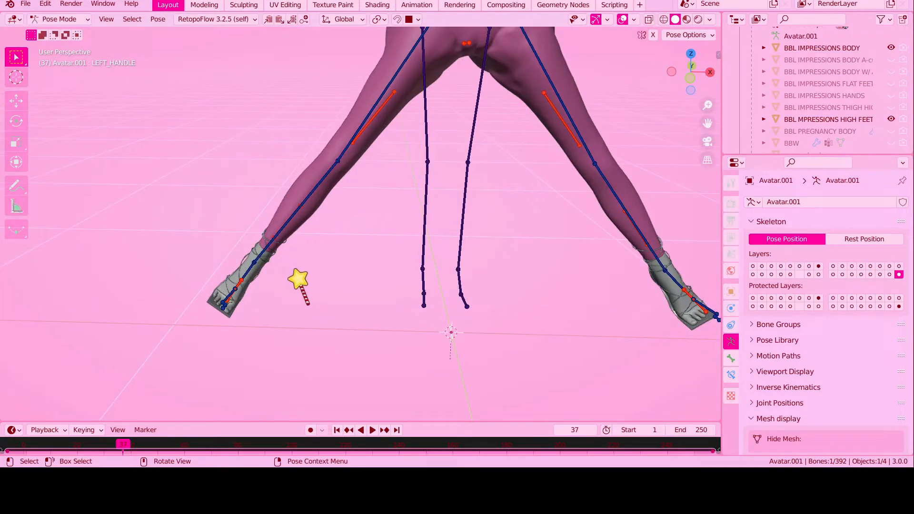
pyautogui.click(252, 265)
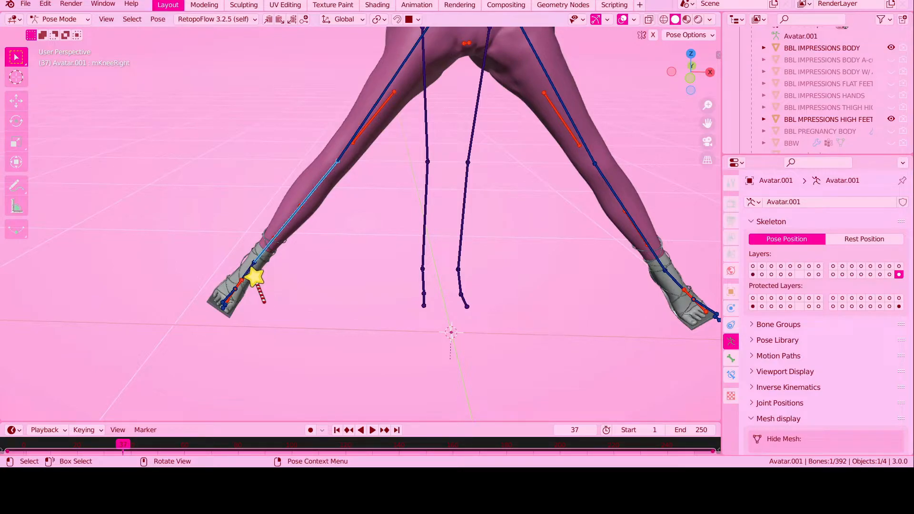
pyautogui.press('r')
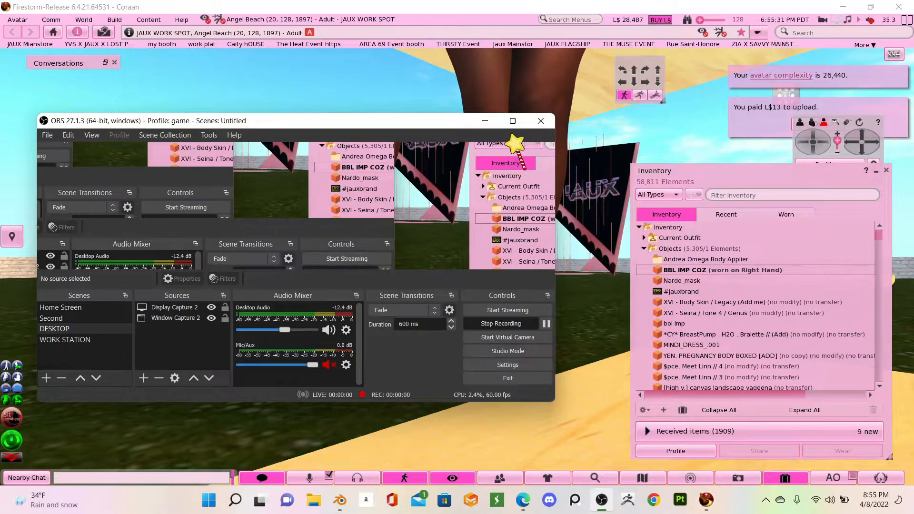
# - In Firestorm, detach the BBL IMP COZ object from the avatar's right hand
pyautogui.scroll(-4, 555, 337)
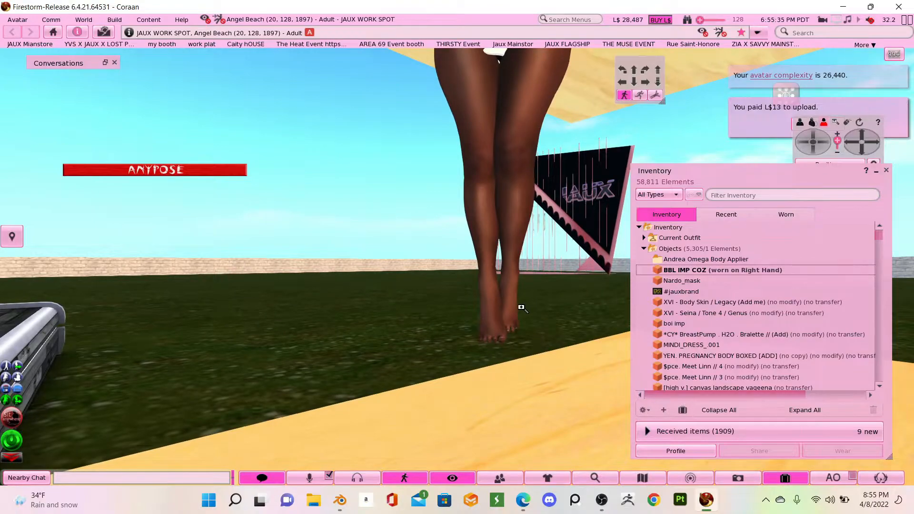
pyautogui.scroll(-3, 521, 309)
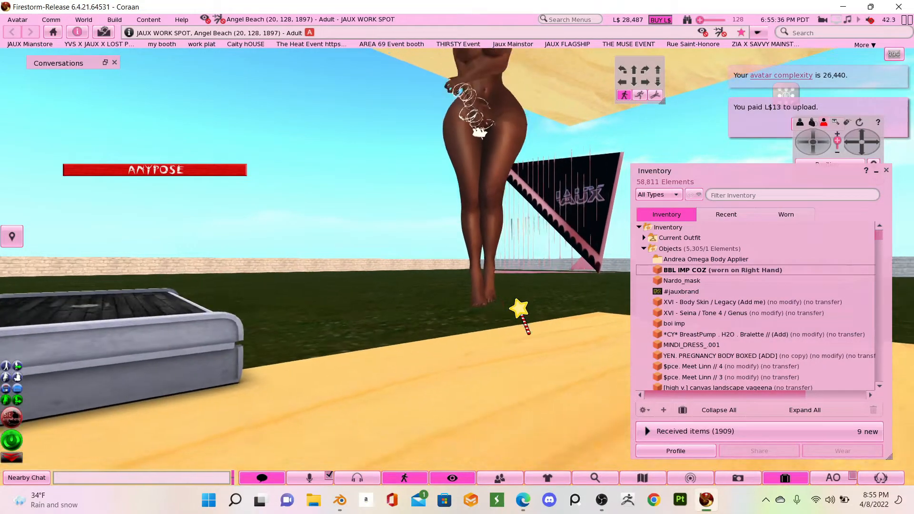
pyautogui.scroll(4, 521, 308)
pyautogui.rightClick(695, 267)
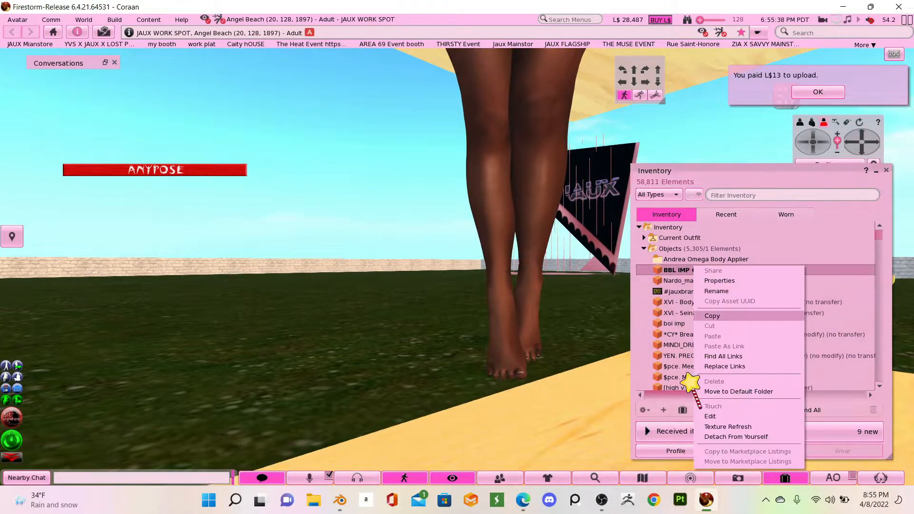
pyautogui.click(723, 437)
# - Attach the BBL IMP COZ object to the Avatar Center point and inspect the shoes on both feet
pyautogui.rightClick(703, 270)
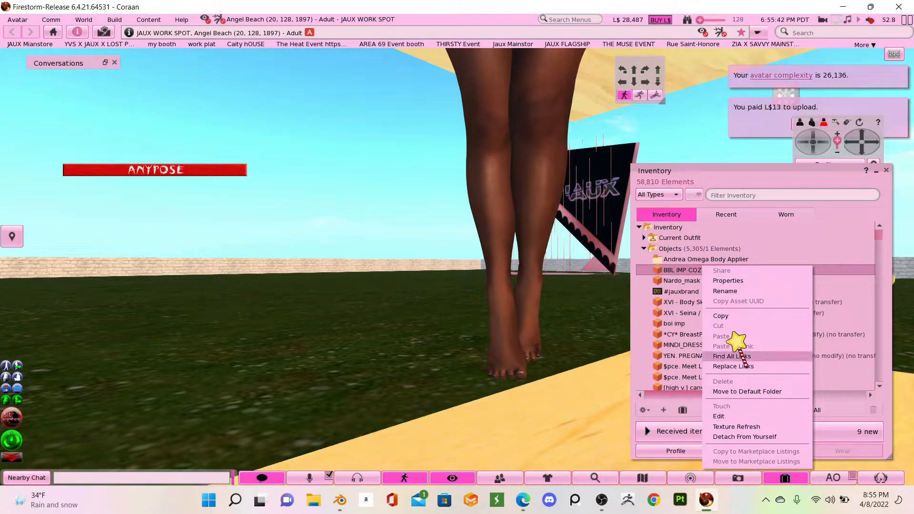
pyautogui.click(687, 283)
pyautogui.rightClick(686, 273)
pyautogui.moveTo(703, 451)
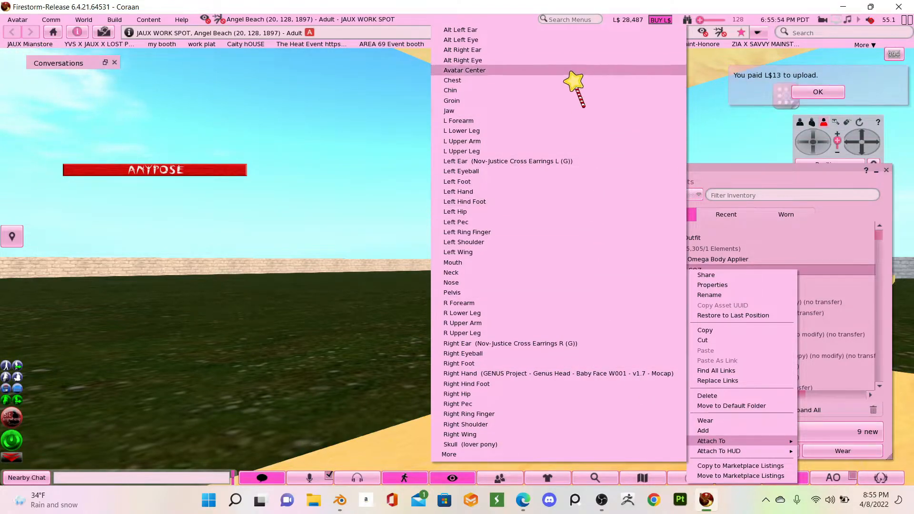
pyautogui.click(584, 70)
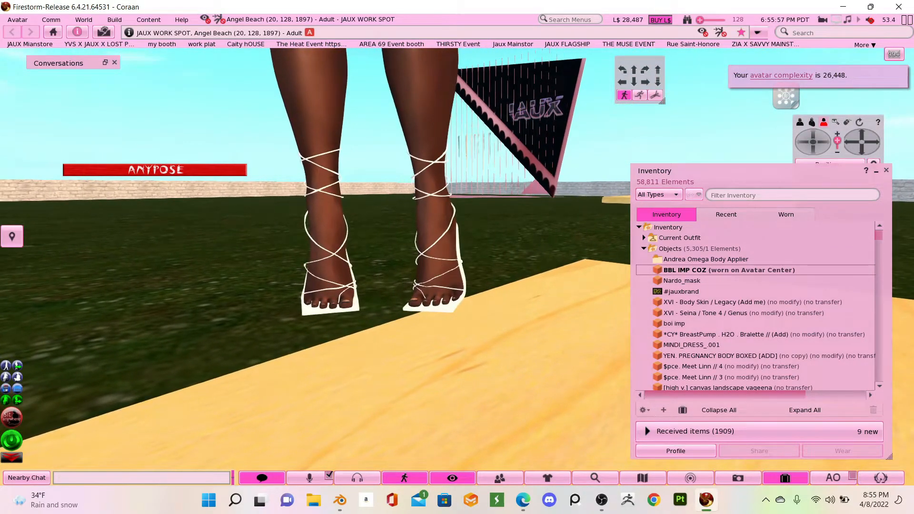
pyautogui.keyDown('alt'); pyautogui.moveTo(381, 238); pyautogui.dragTo(248, 236); pyautogui.keyUp('alt')
pyautogui.keyDown('alt'); pyautogui.moveTo(523, 241); pyautogui.dragTo(889, 189); pyautogui.keyUp('alt')
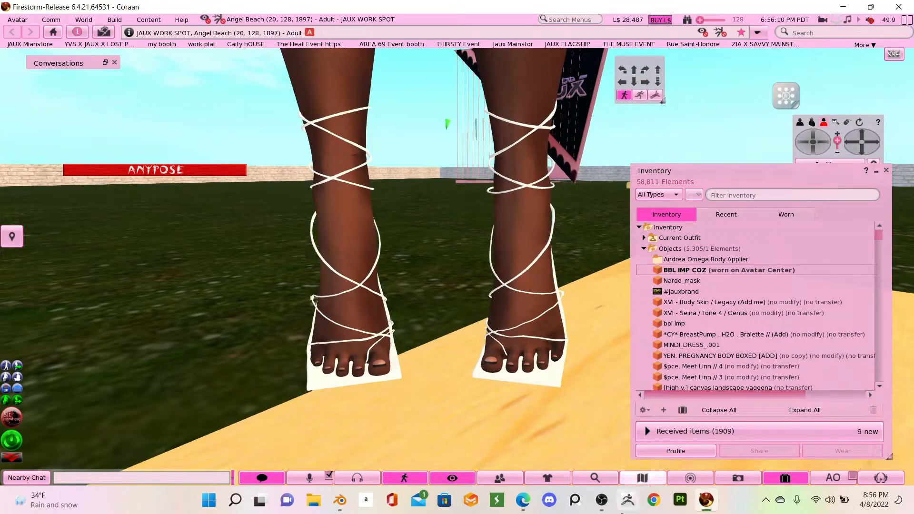